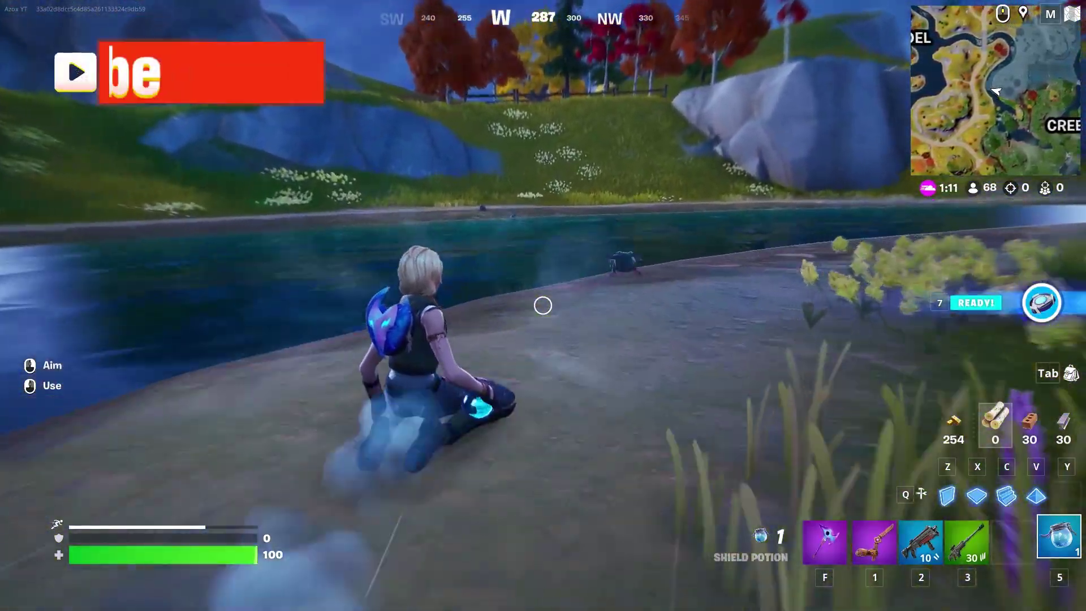
# Switch from the Thermal DMR to the Havoc Pump Shotgun while running around the lake.
pyautogui.press('3')
pyautogui.press('2')
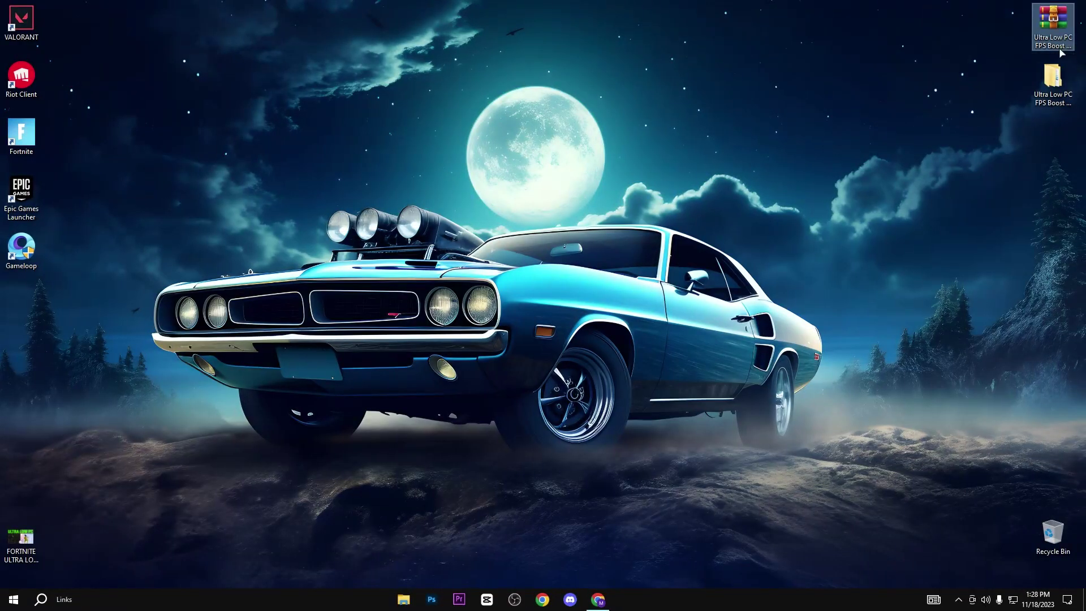
pyautogui.moveTo(1061, 53); pyautogui.dragTo(545, 160)
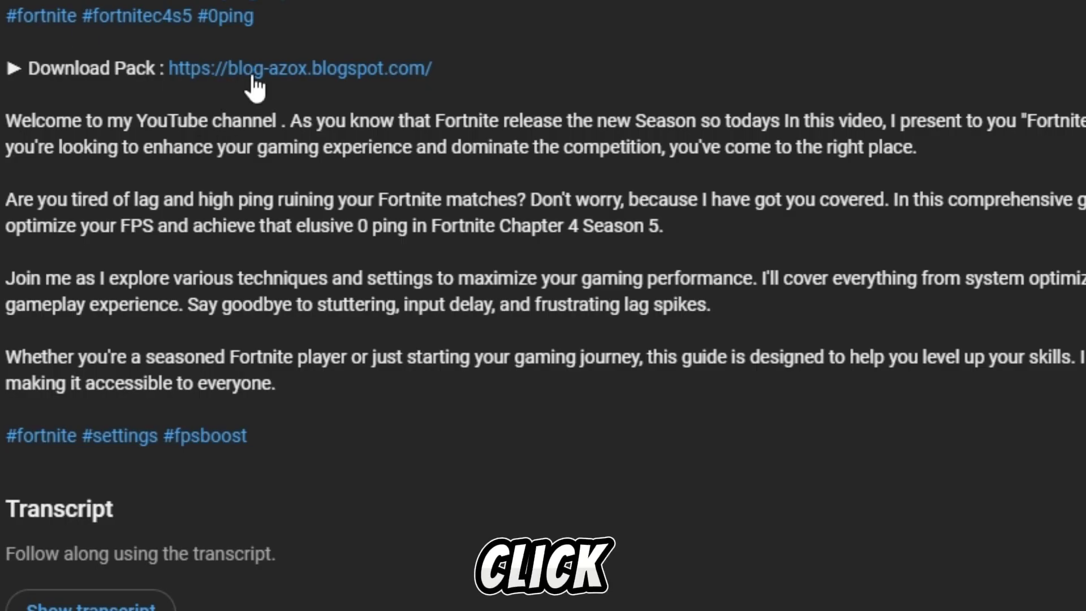
# Open the Ultra Low PC FPS Boost article from the description link and follow its download link.
pyautogui.click(313, 69)
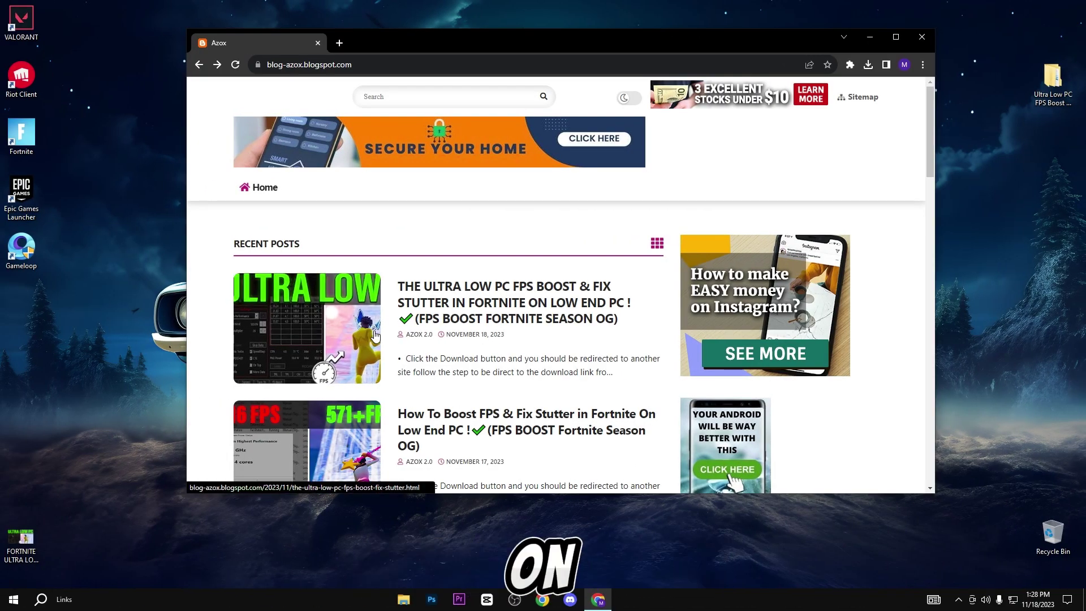
pyautogui.click(351, 336)
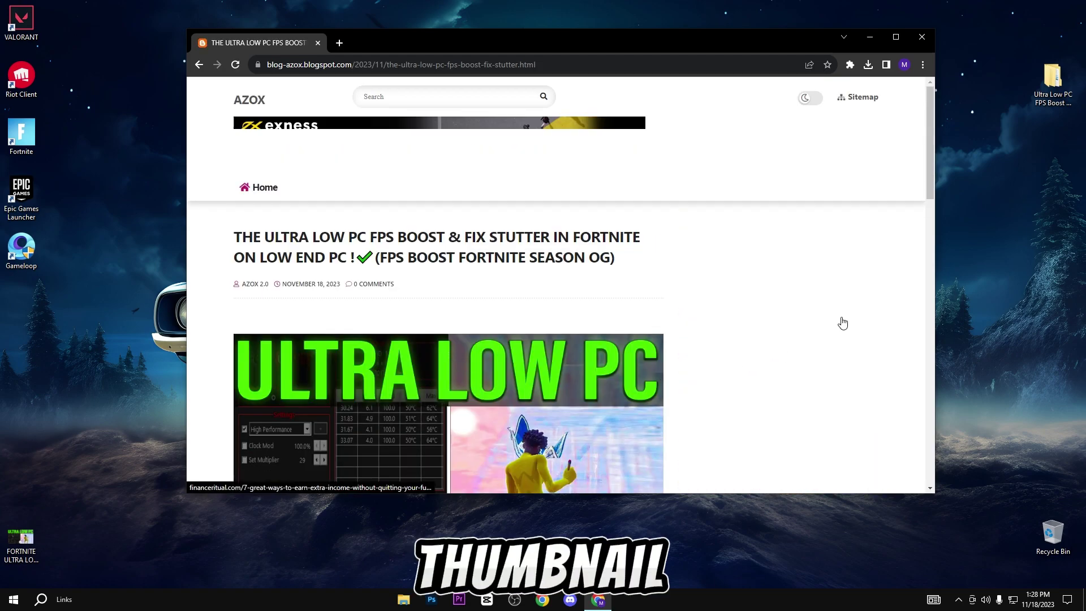
pyautogui.scroll(-3, 558, 314)
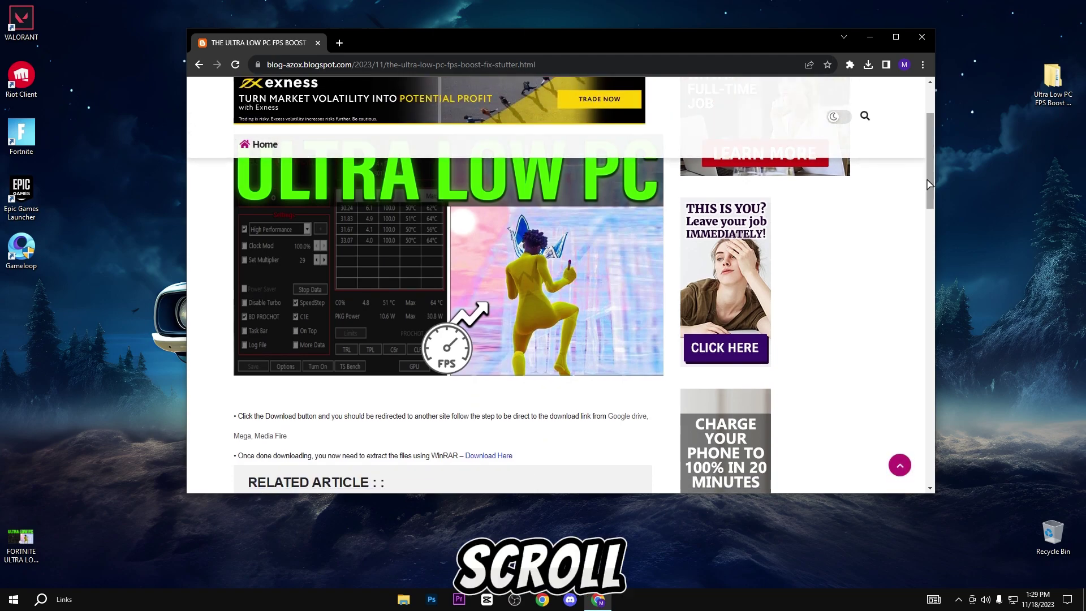
pyautogui.scroll(-5, 930, 170)
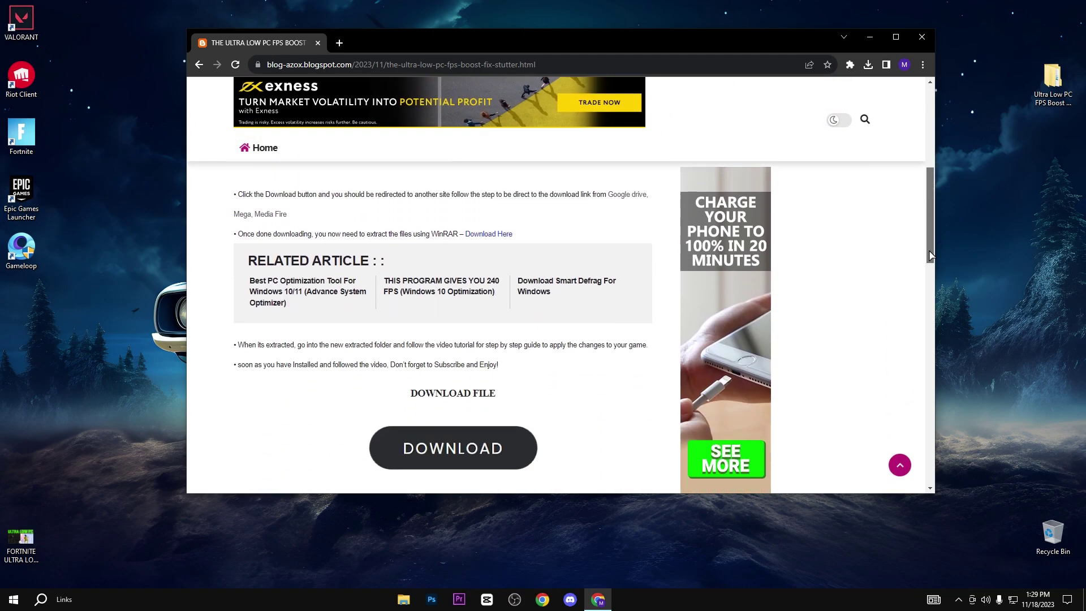
pyautogui.click(478, 378)
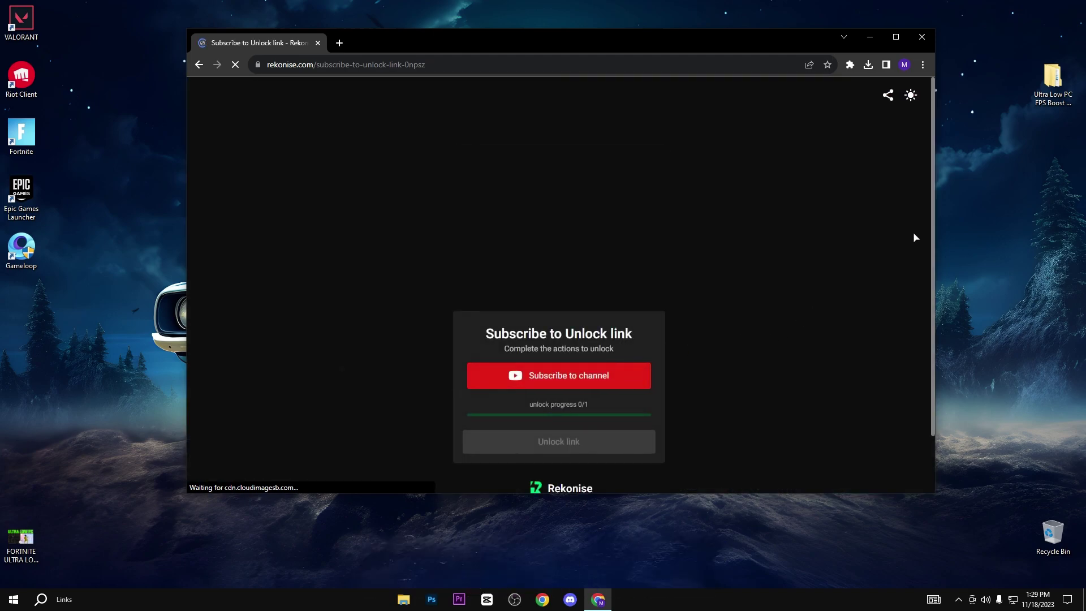
# Subscribe to the channel to unlock the link, then download the Secret Pack from MediaFire.
pyautogui.click(612, 321)
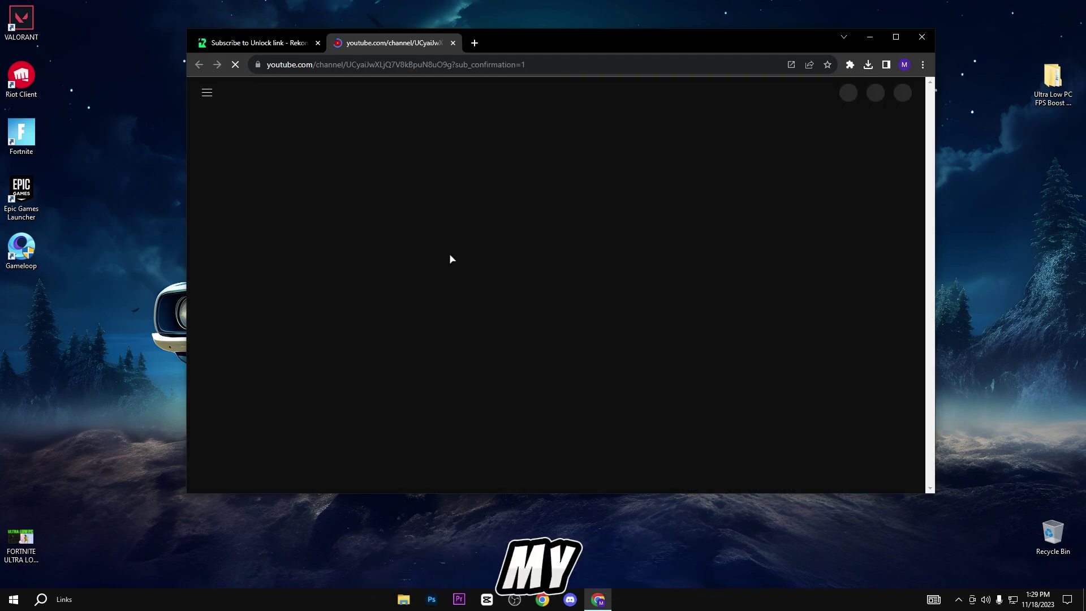
pyautogui.click(526, 283)
pyautogui.hotkey('ctrl', 'w')
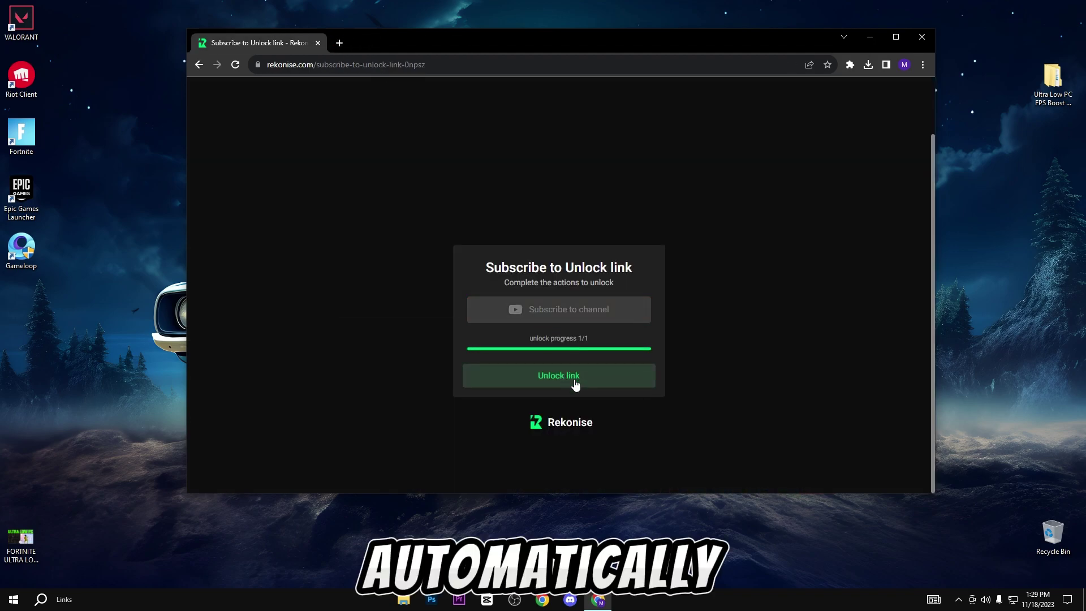
pyautogui.click(575, 382)
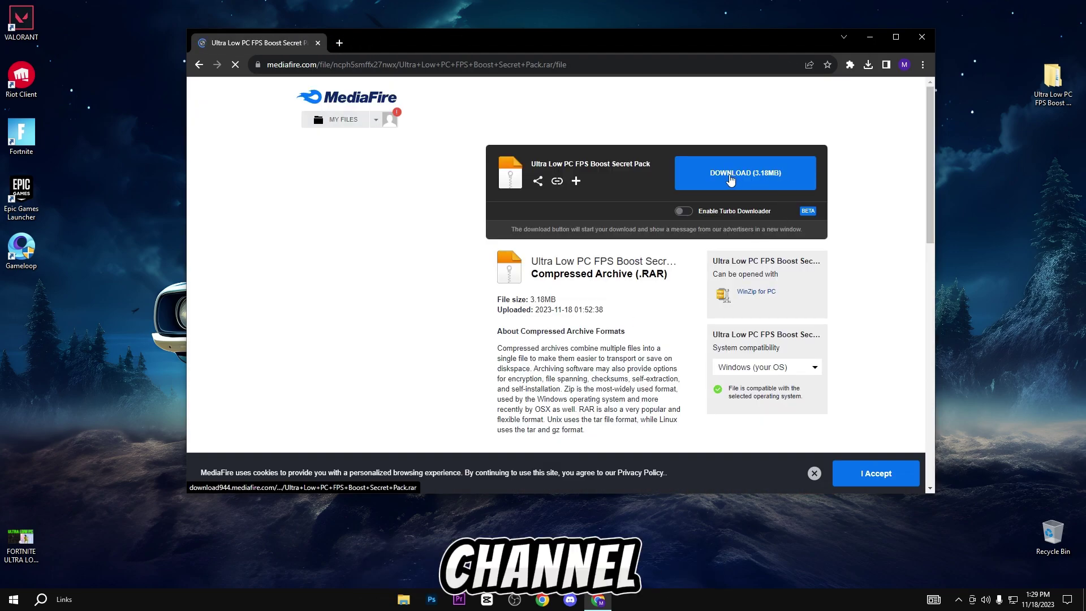
pyautogui.click(733, 188)
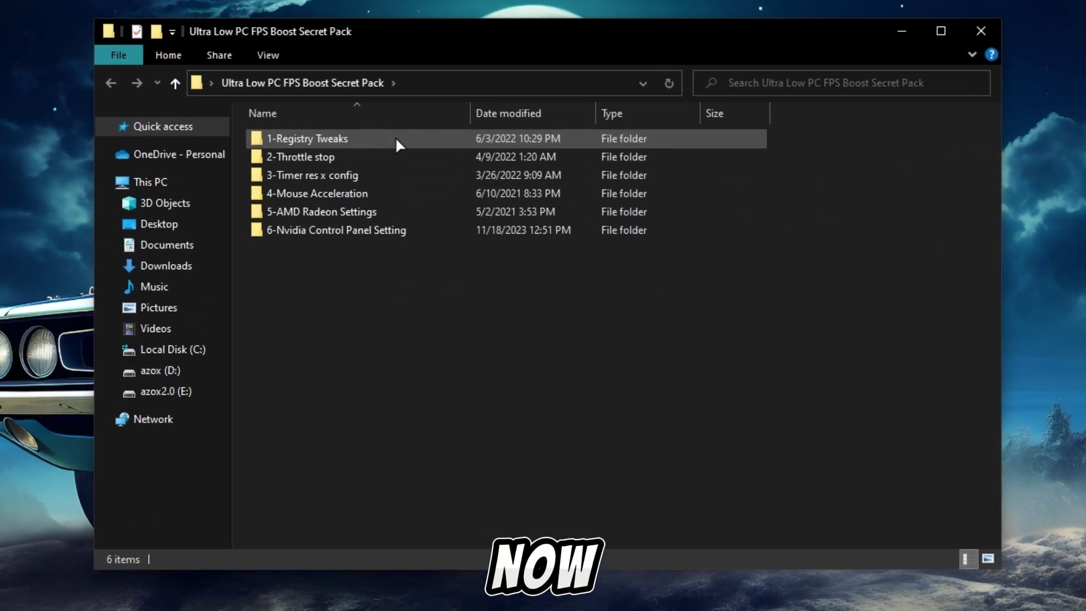
# Open 1-Registry Tweaks, select all five .reg files, then go back and open 2-Throttle stop.
pyautogui.click(447, 172)
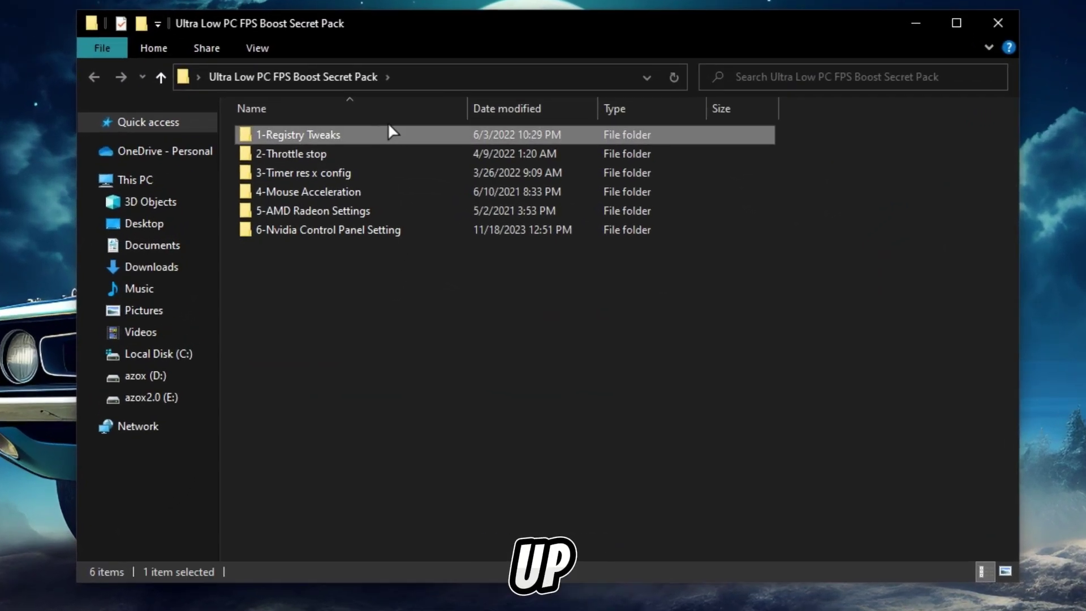
pyautogui.doubleClick(389, 132)
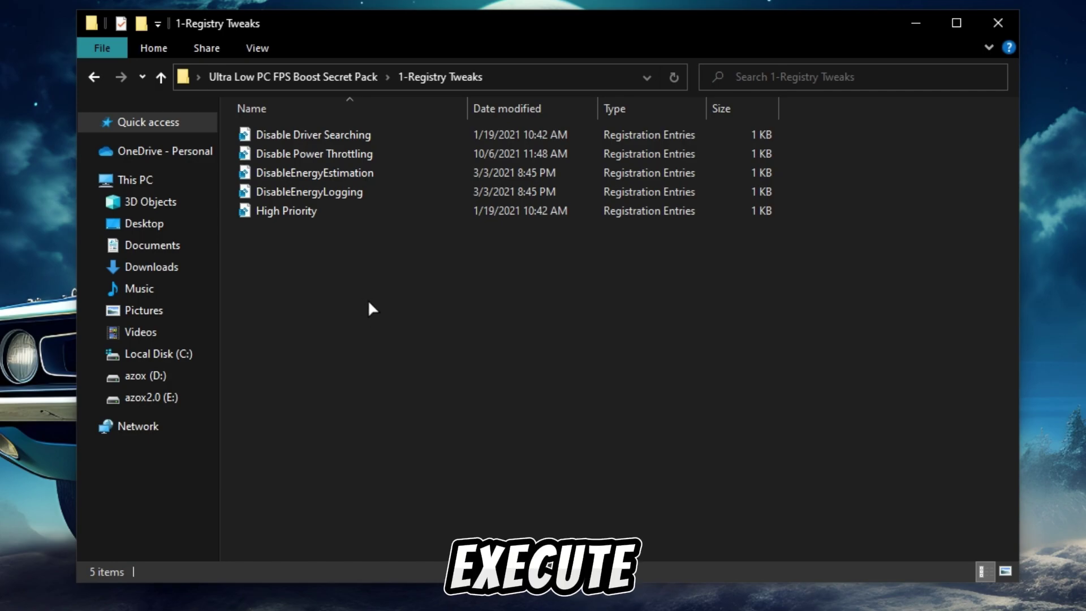
pyautogui.moveTo(361, 303); pyautogui.dragTo(399, 129)
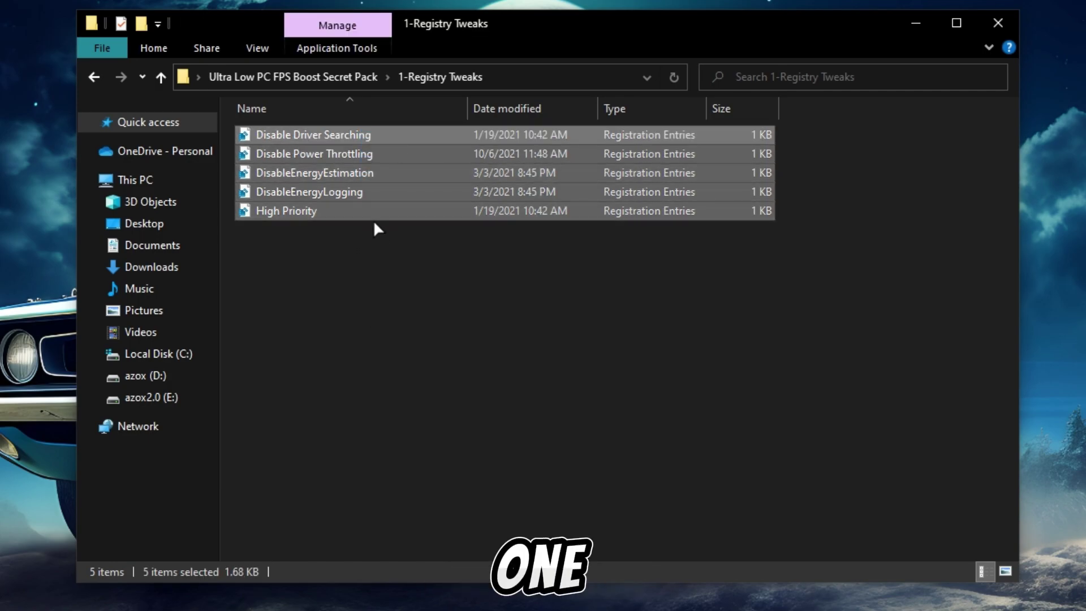
pyautogui.hotkey('alt', 'Left')
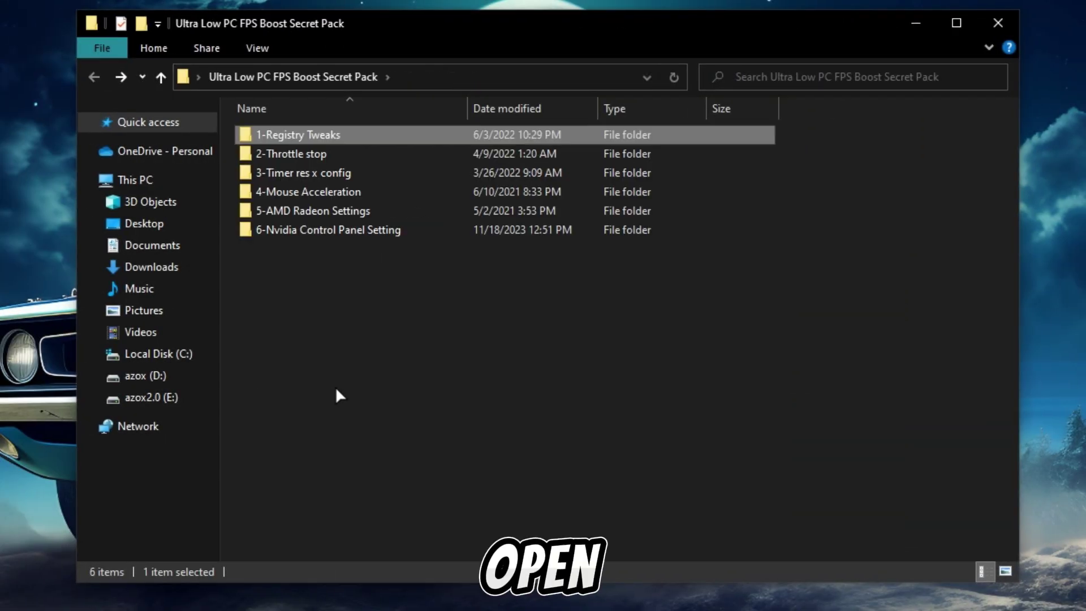
pyautogui.press('Down')
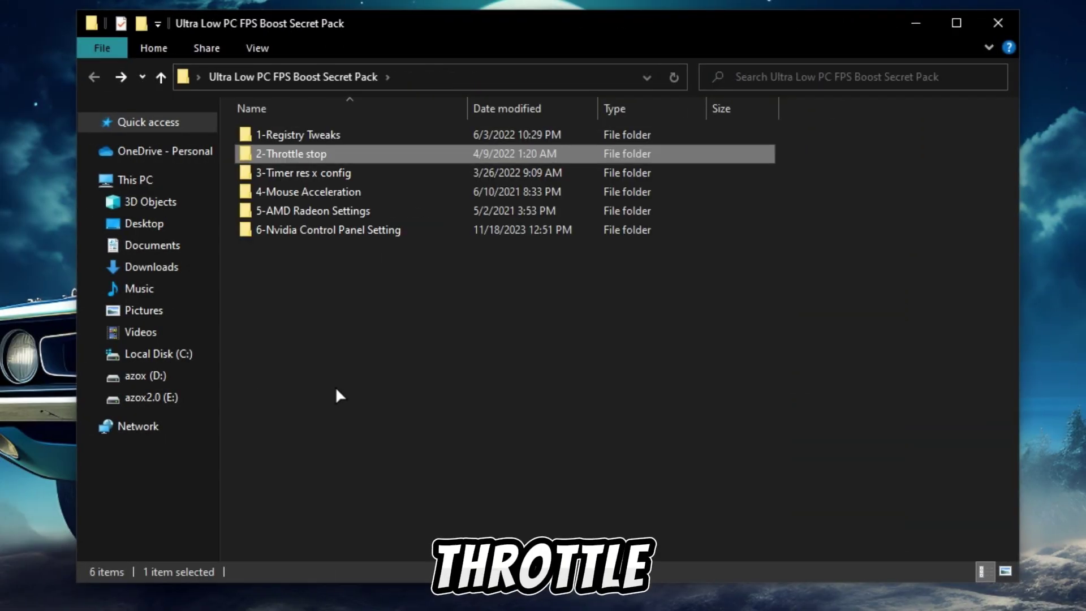
pyautogui.doubleClick(377, 150)
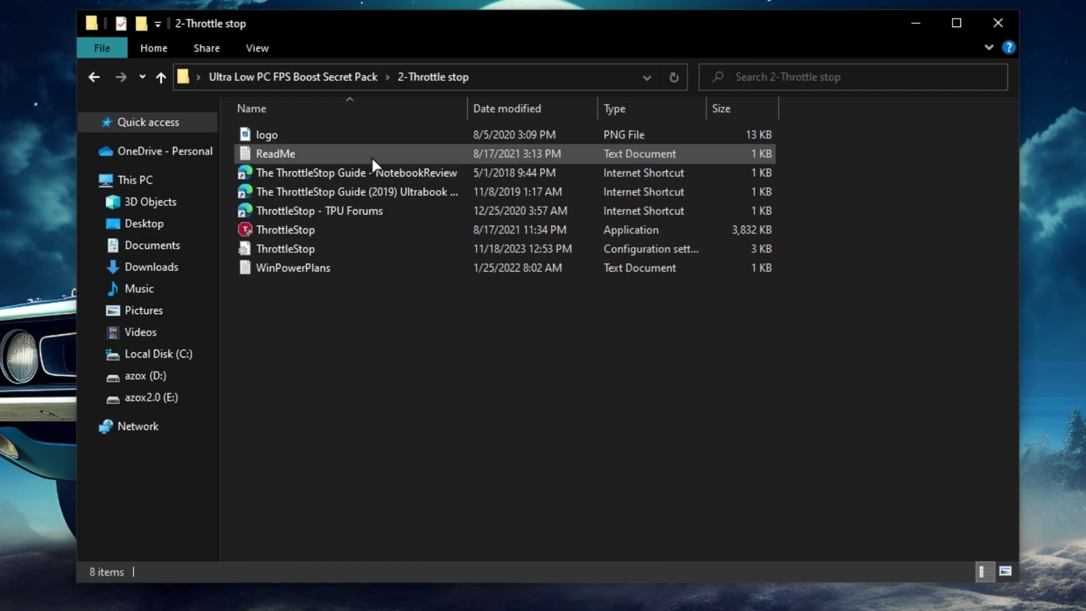
# Launch ThrottleStop and approve its administrator prompt.
pyautogui.doubleClick(341, 226)
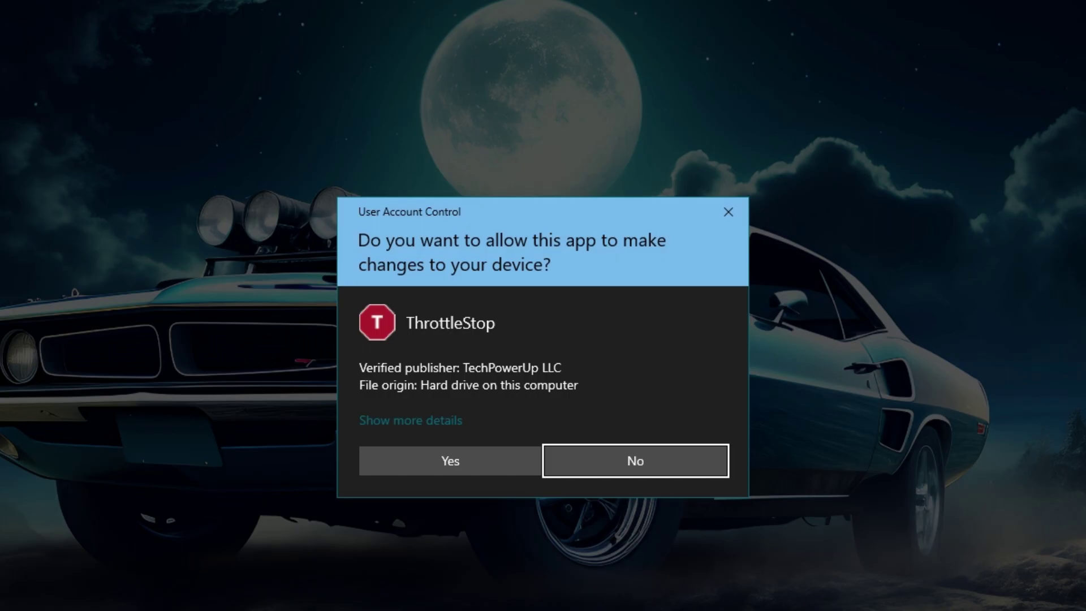
pyautogui.press('Left')
pyautogui.press('Return')
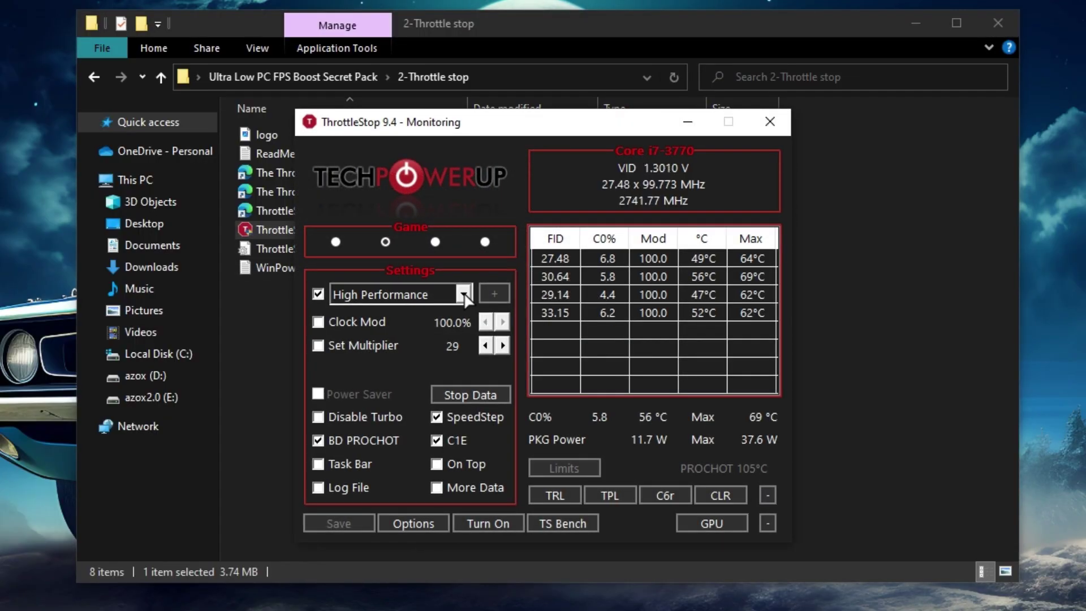
# Set High Performance power plan, SpeedStep and BD PROCHOT, save, and close ThrottleStop.
pyautogui.click(463, 294)
pyautogui.click(439, 312)
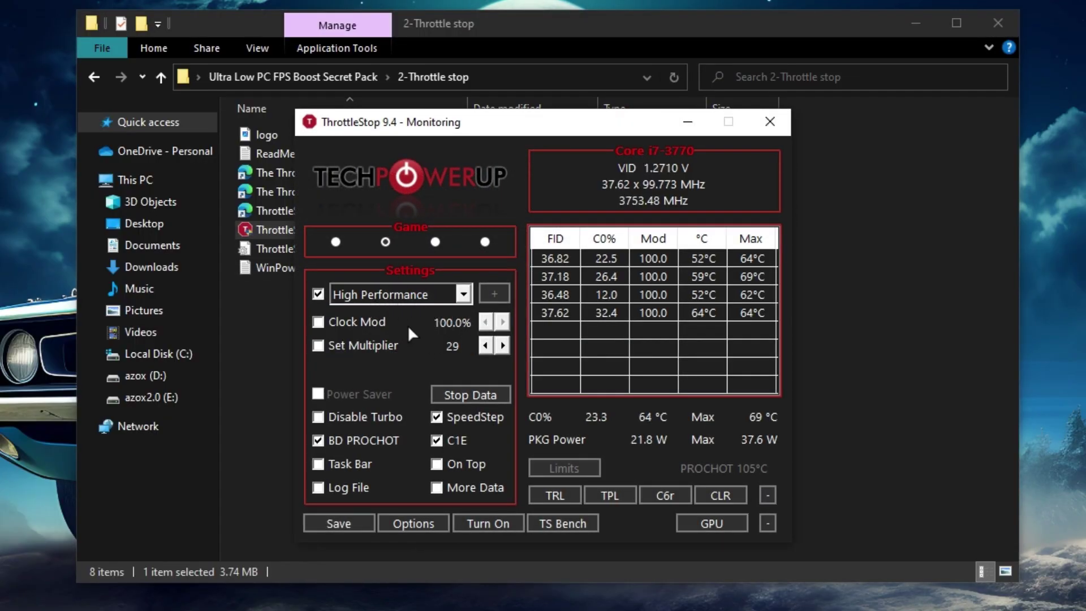
pyautogui.click(437, 417)
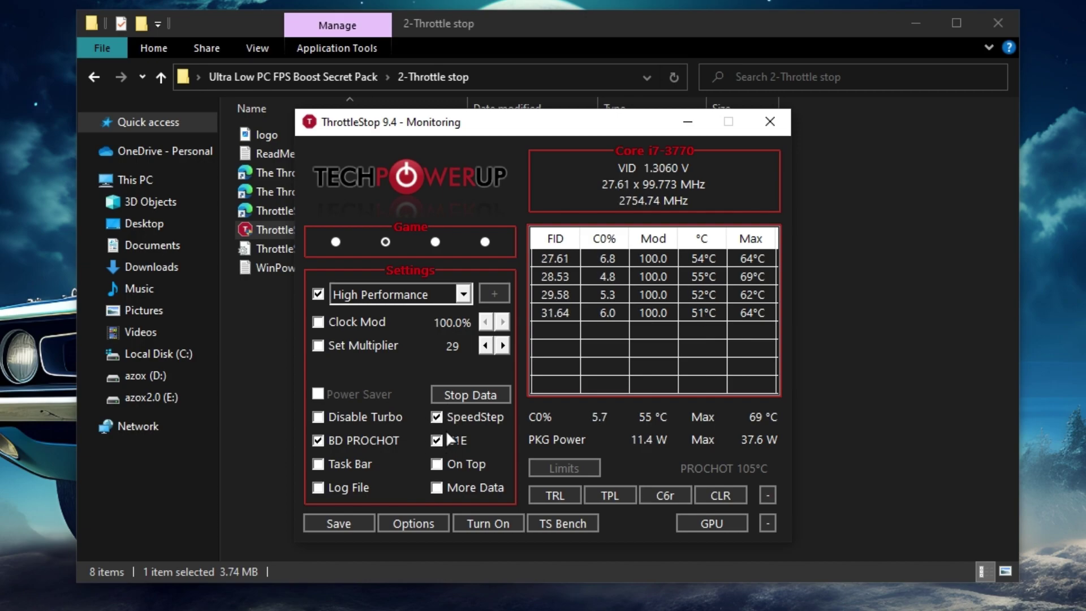
pyautogui.click(318, 441)
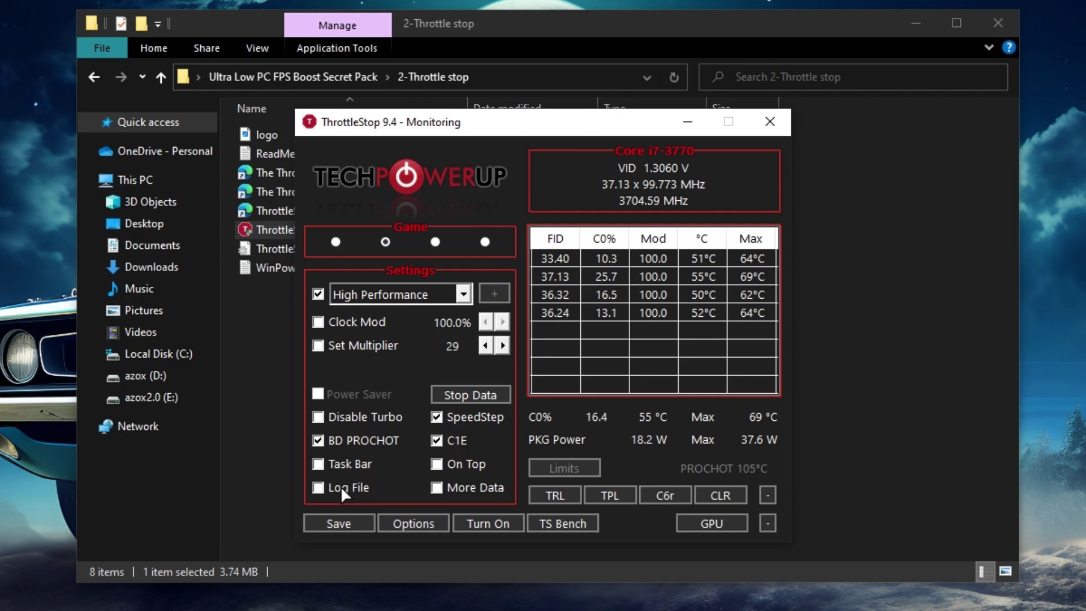
pyautogui.click(342, 524)
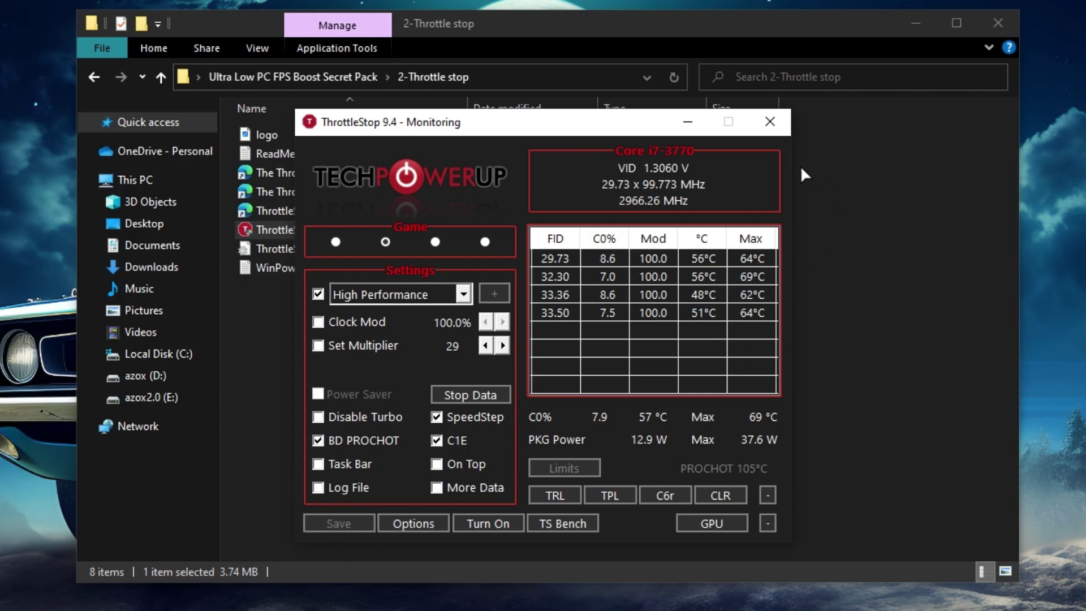
pyautogui.click(769, 121)
# Open the Input Delay Fix Commands file in the 3-Timer res x config folder.
pyautogui.hotkey('alt', 'Left')
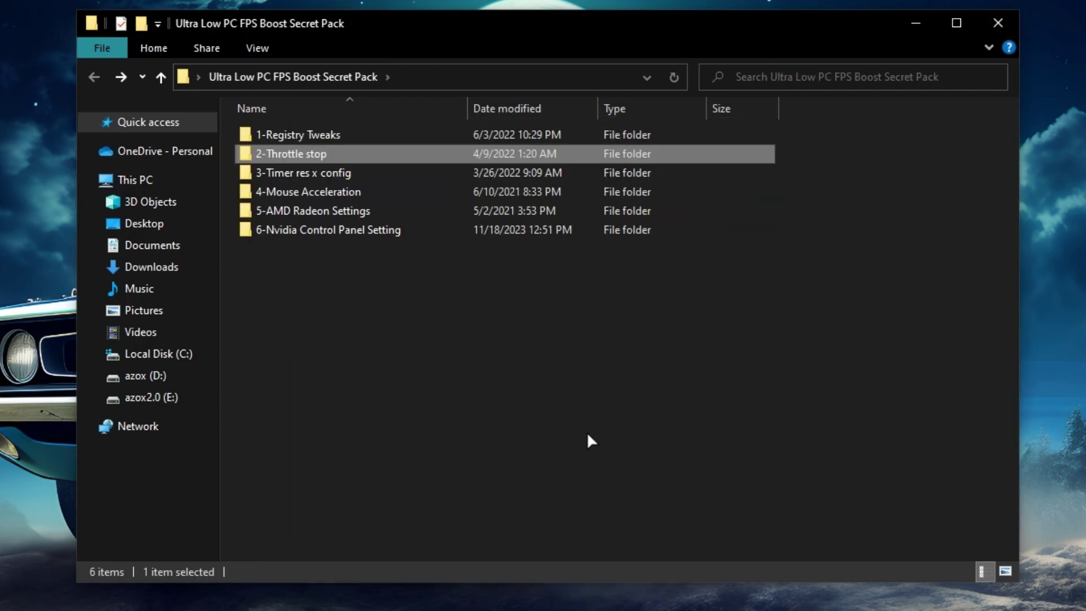
pyautogui.press('Down')
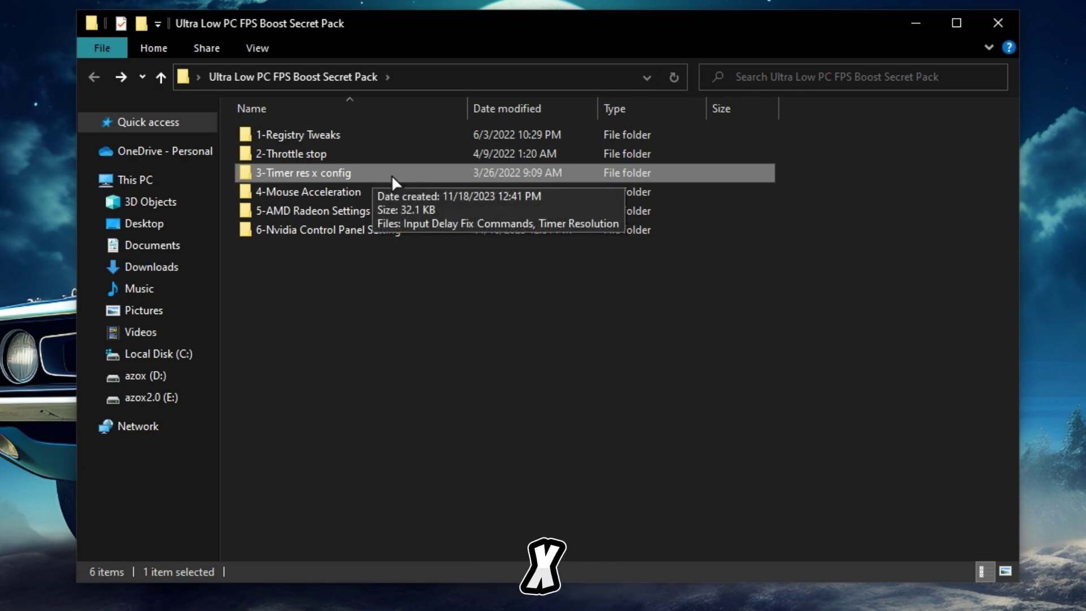
pyautogui.doubleClick(391, 175)
pyautogui.doubleClick(396, 137)
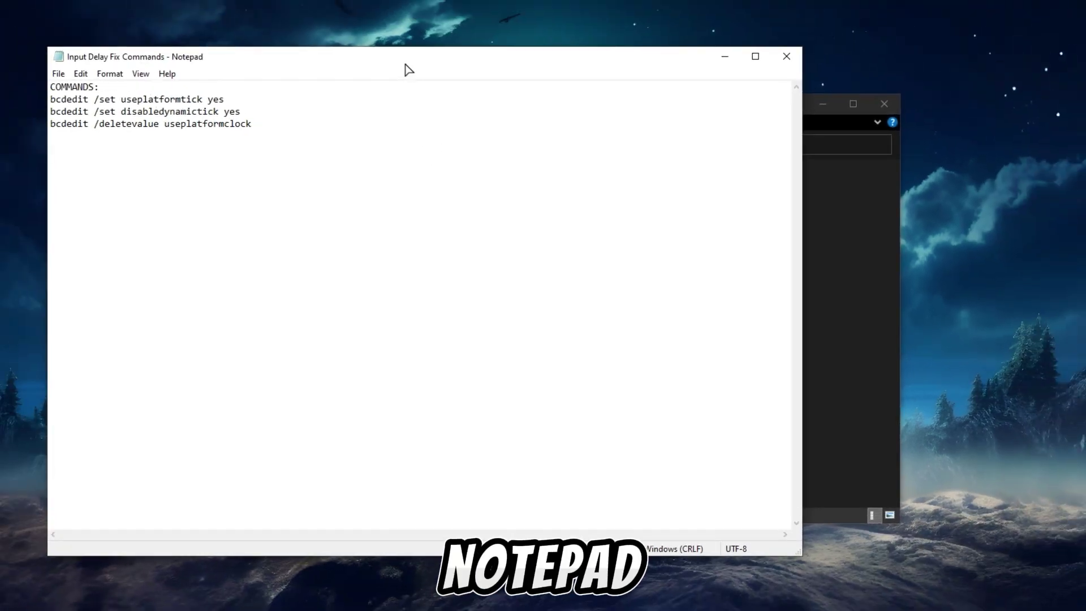
# Copy the three bcdedit commands and run them in a new Command Prompt.
pyautogui.moveTo(50, 99); pyautogui.dragTo(251, 124)
pyautogui.hotkey('ctrl', 'c')
pyautogui.press('super')
pyautogui.write('cmd')
pyautogui.press('Return')
pyautogui.rightClick(188, 190)
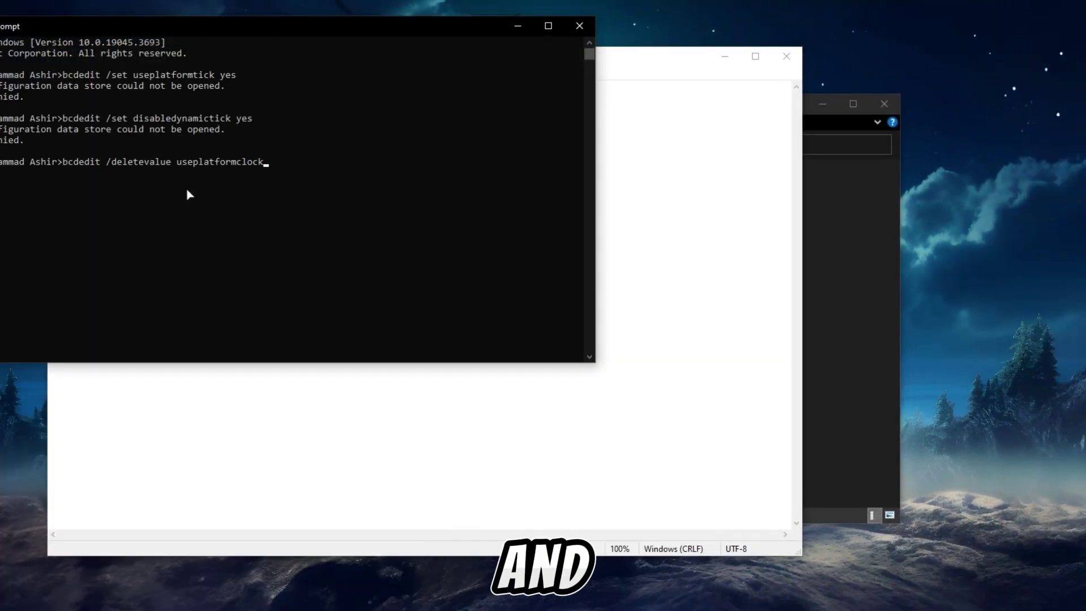
pyautogui.moveTo(261, 30); pyautogui.dragTo(405, 104)
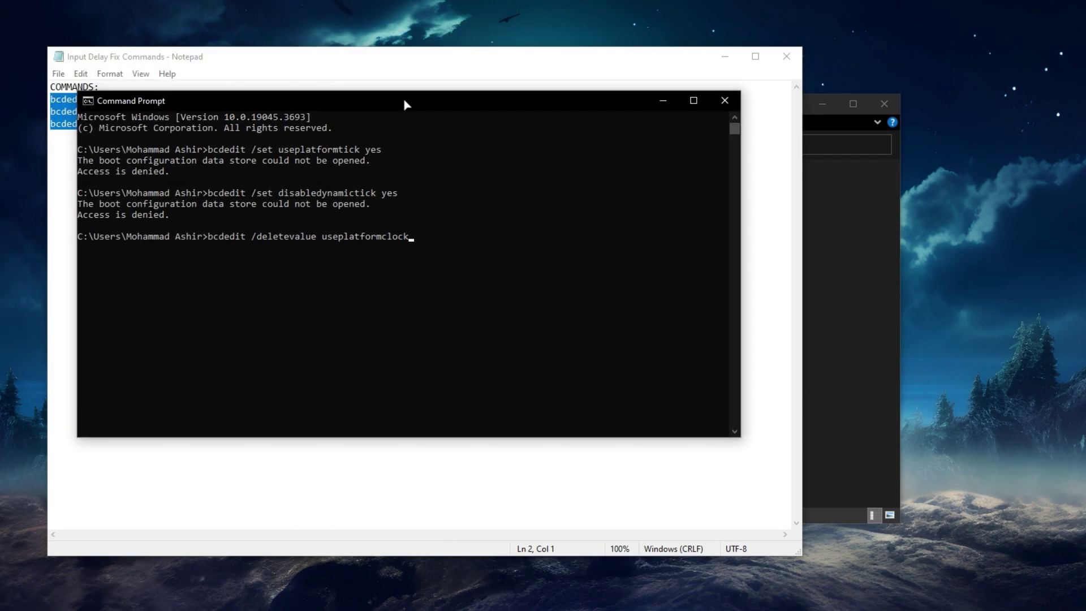
pyautogui.press('Return')
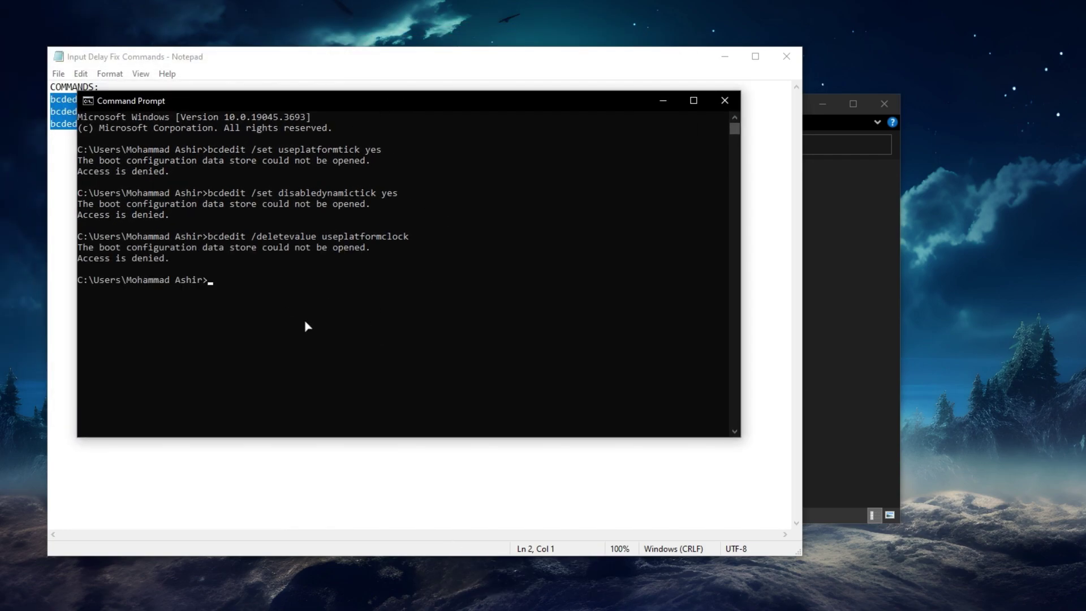
# Close Command Prompt and the commands file, returning to the 3-Timer res x config folder.
pyautogui.click(725, 100)
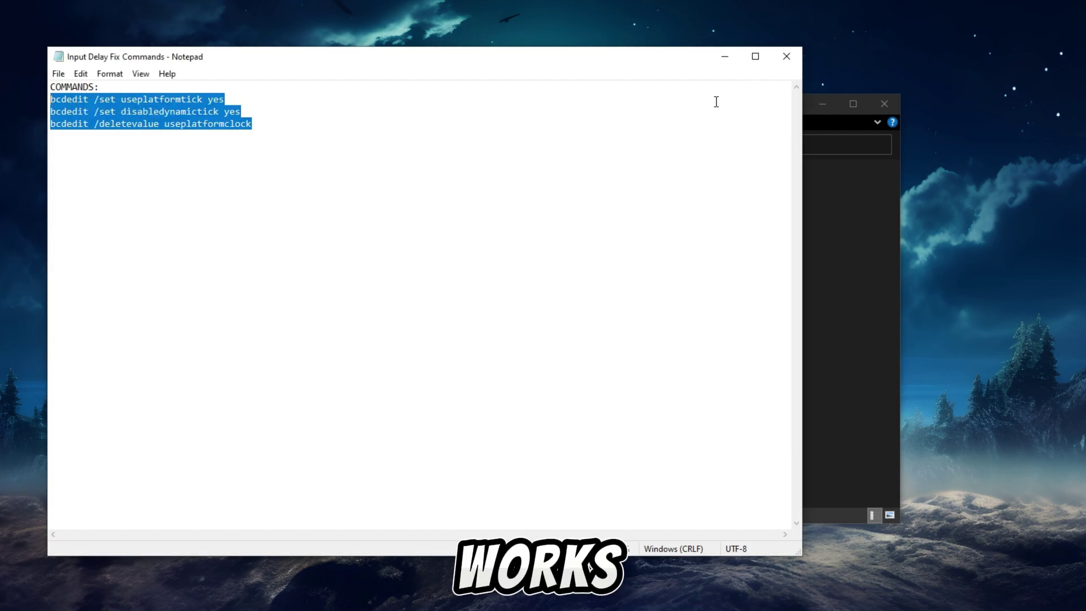
pyautogui.click(786, 56)
pyautogui.hotkey('alt', 'Up')
pyautogui.press('Return')
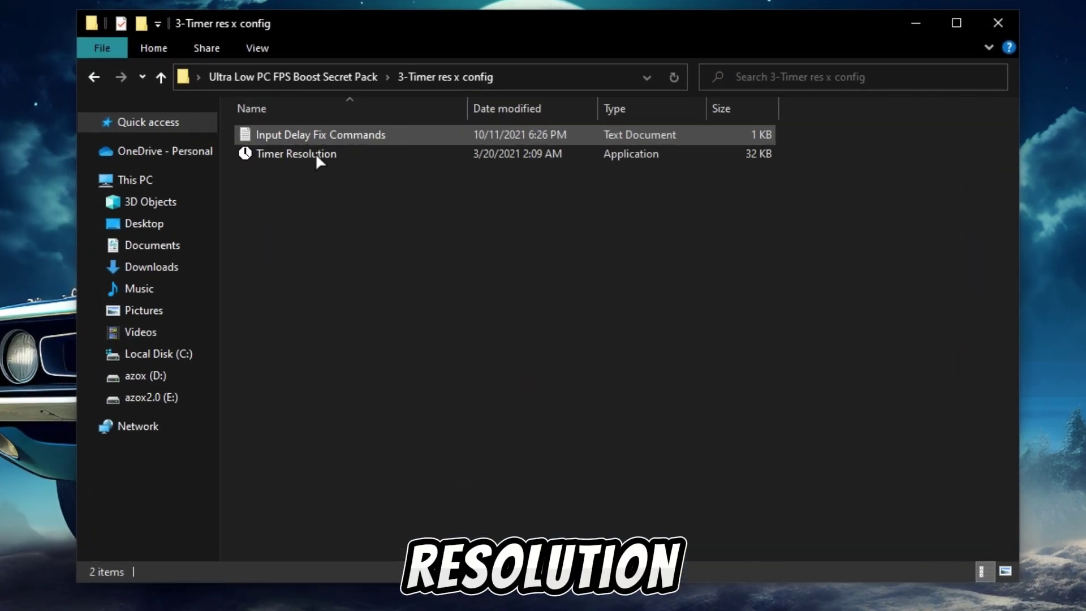
# Launch Timer Resolution and set the current resolution to Maximum, 0.499 ms.
pyautogui.click(388, 203)
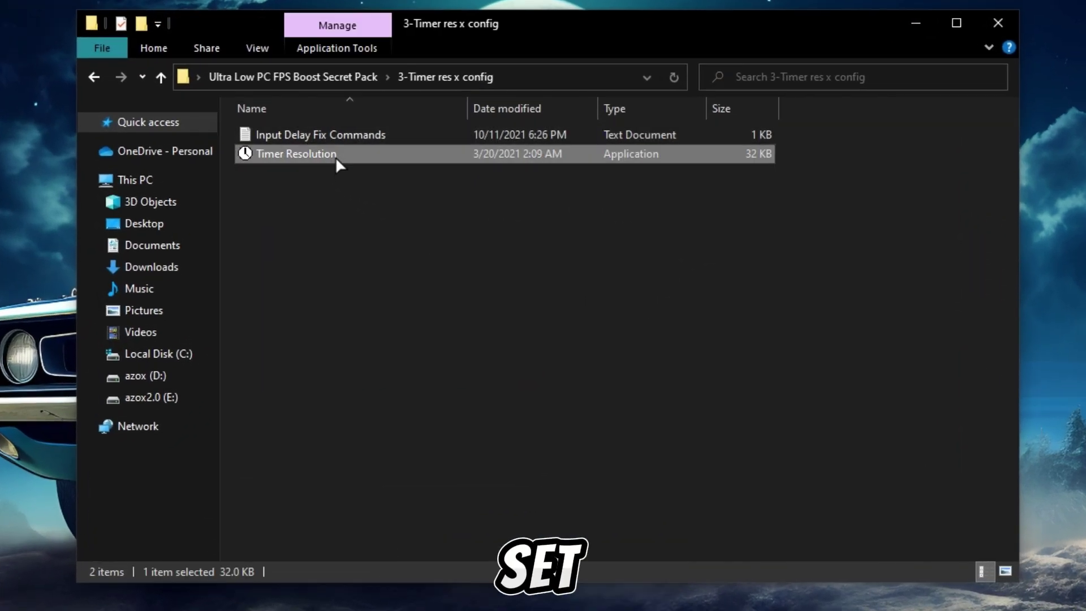
pyautogui.doubleClick(394, 151)
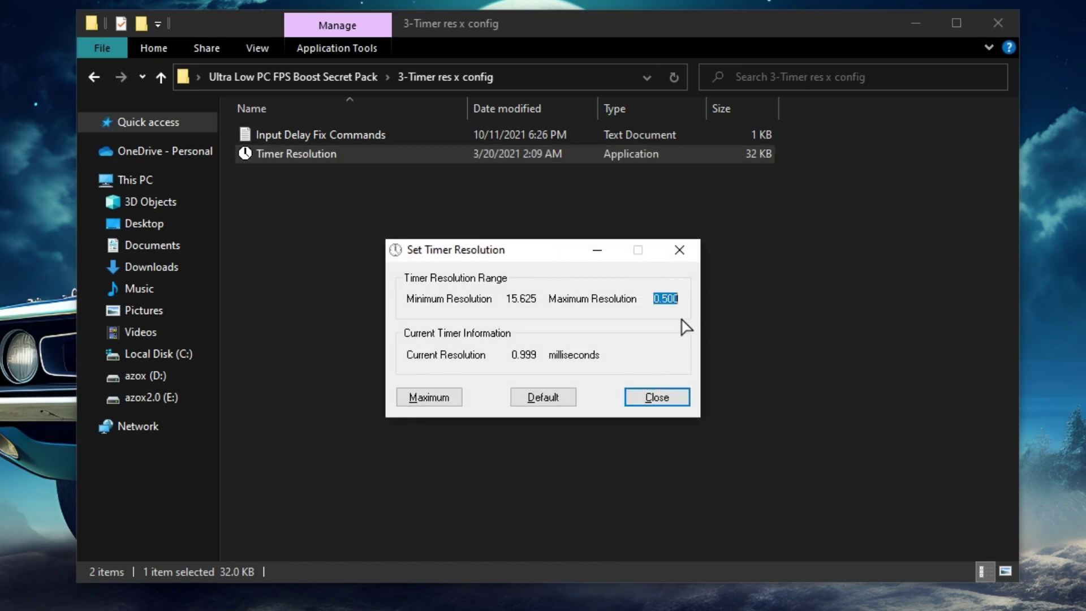
pyautogui.click(572, 400)
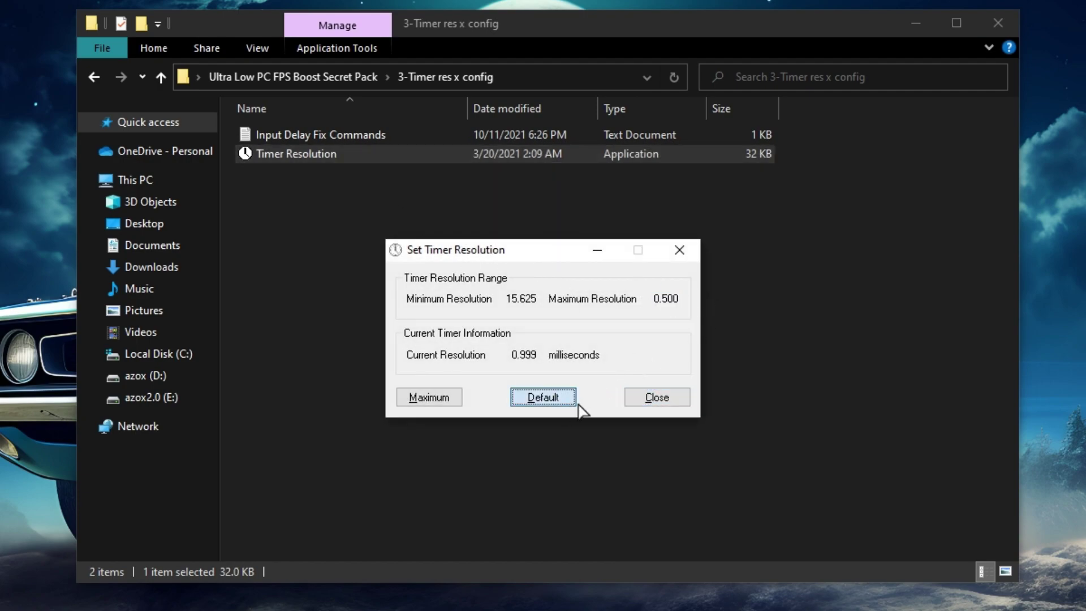
pyautogui.click(438, 401)
pyautogui.click(443, 403)
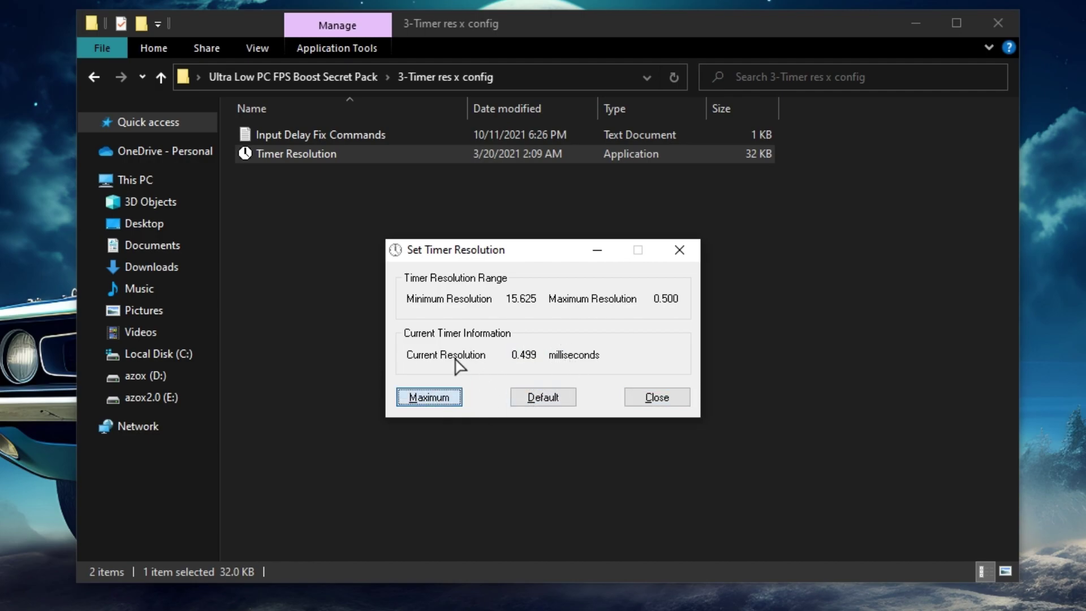
# Close Timer Resolution and open the 4-Mouse Acceleration folder.
pyautogui.press('Escape')
pyautogui.hotkey('alt', 'Up')
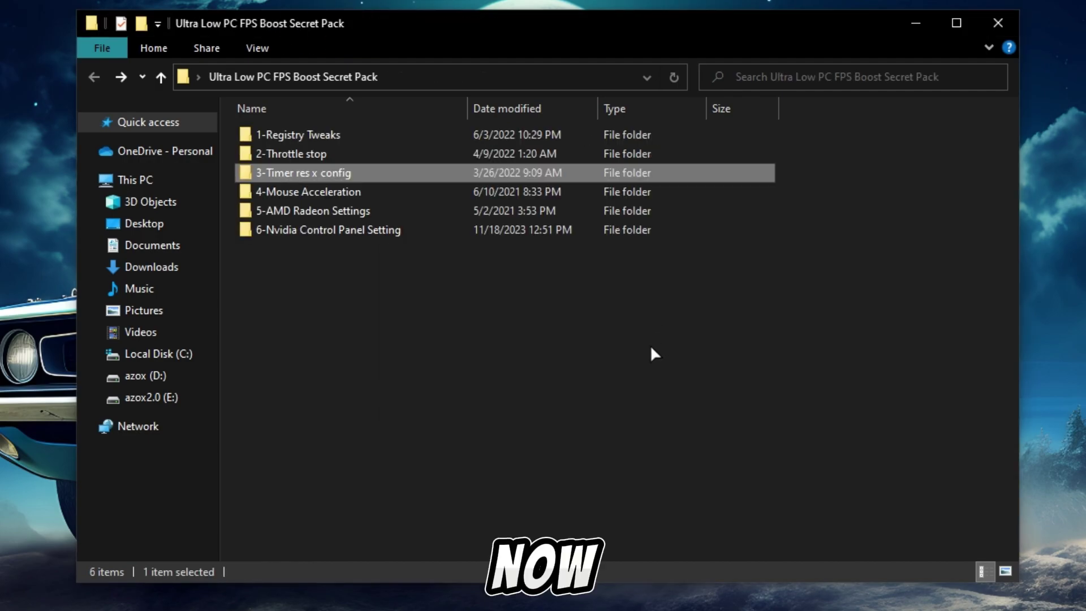
pyautogui.press('Down')
pyautogui.press('Return')
# Merge the 100% Scaling file into the registry and return to the pack folder.
pyautogui.moveTo(375, 340); pyautogui.dragTo(354, 242)
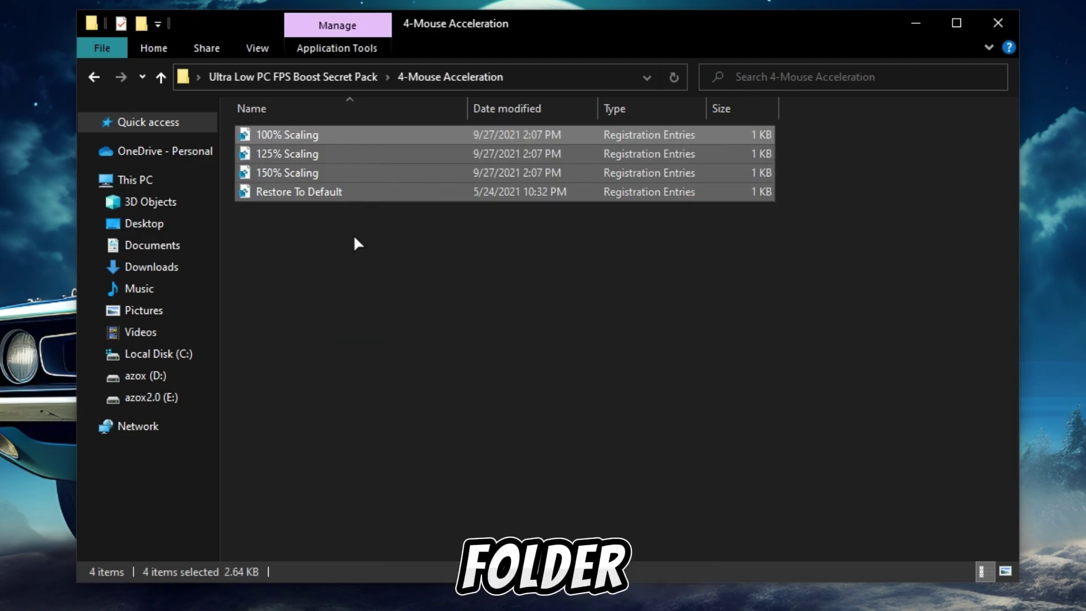
pyautogui.click(354, 242)
pyautogui.click(320, 136)
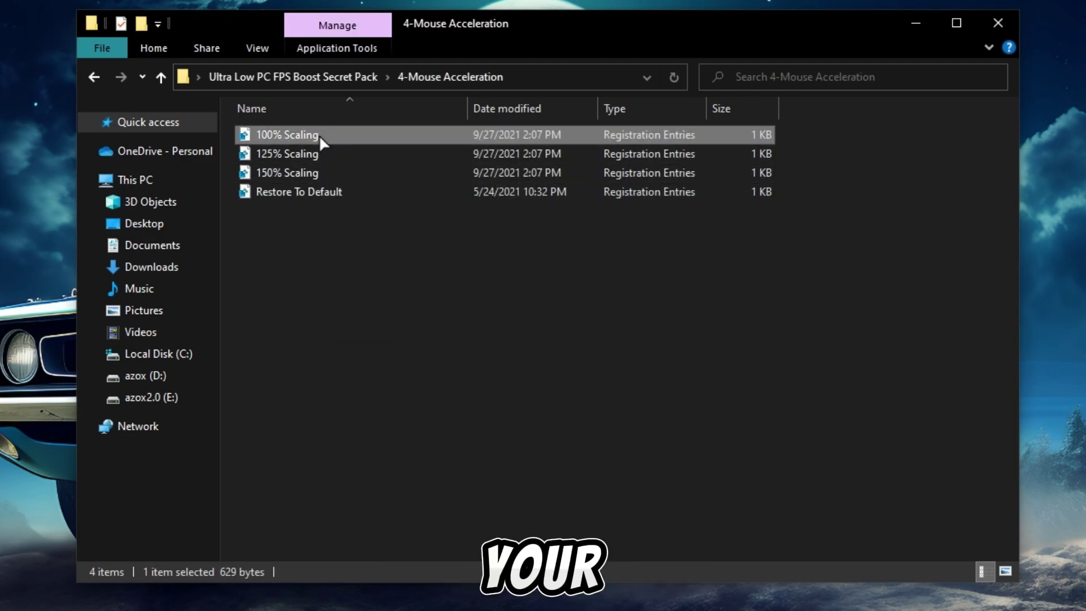
pyautogui.rightClick(357, 139)
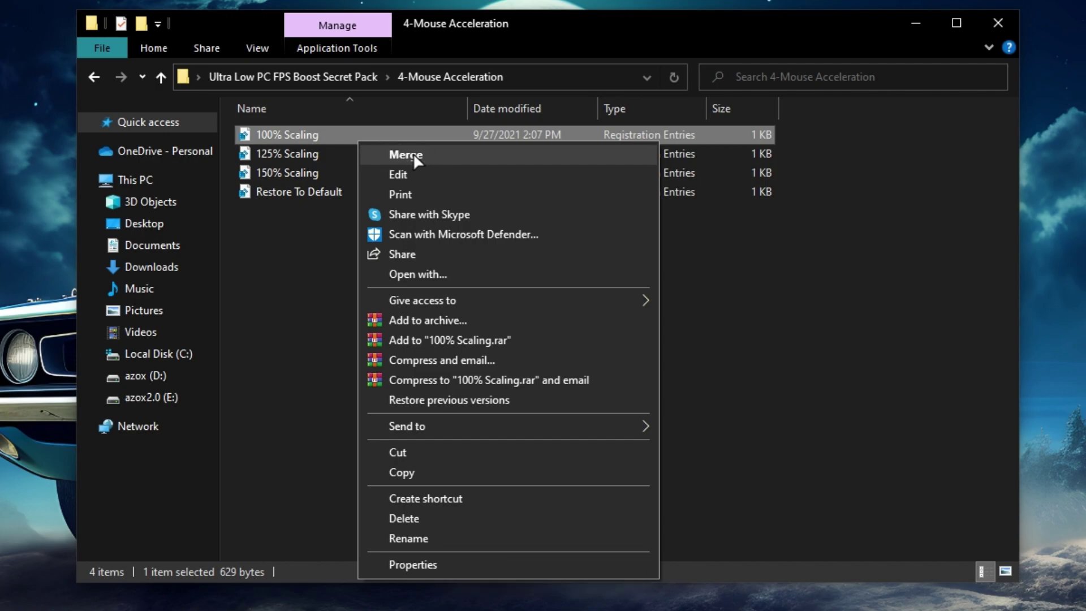
pyautogui.click(335, 207)
pyautogui.click(339, 135)
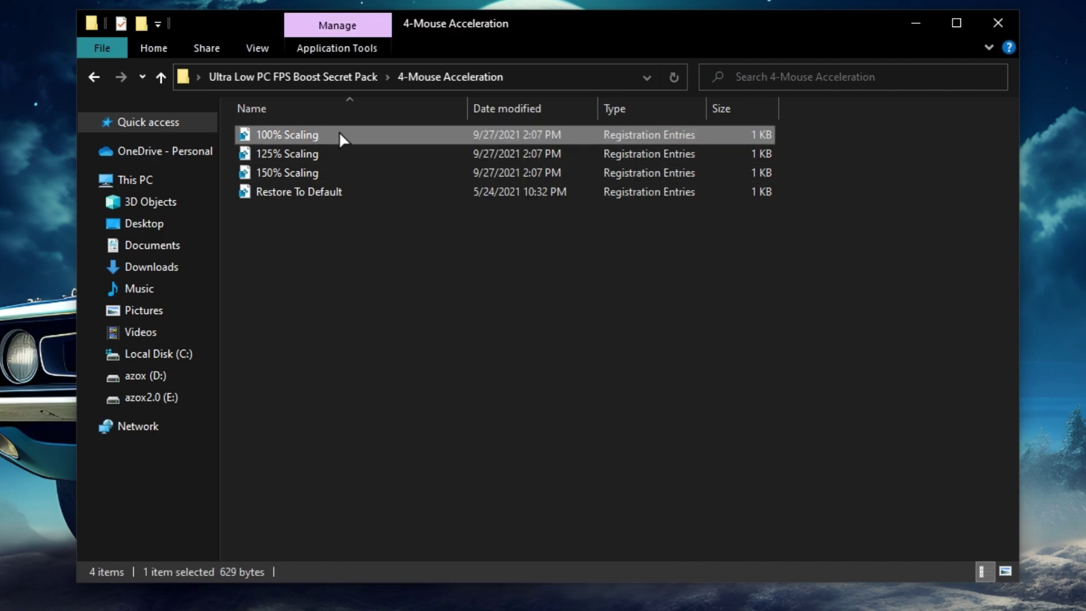
pyautogui.hotkey('alt', 'Up')
# Open the 5-AMD Radeon Settings folder and view screenshots 1 through 5 in Photos.
pyautogui.press('Down')
pyautogui.press('Return')
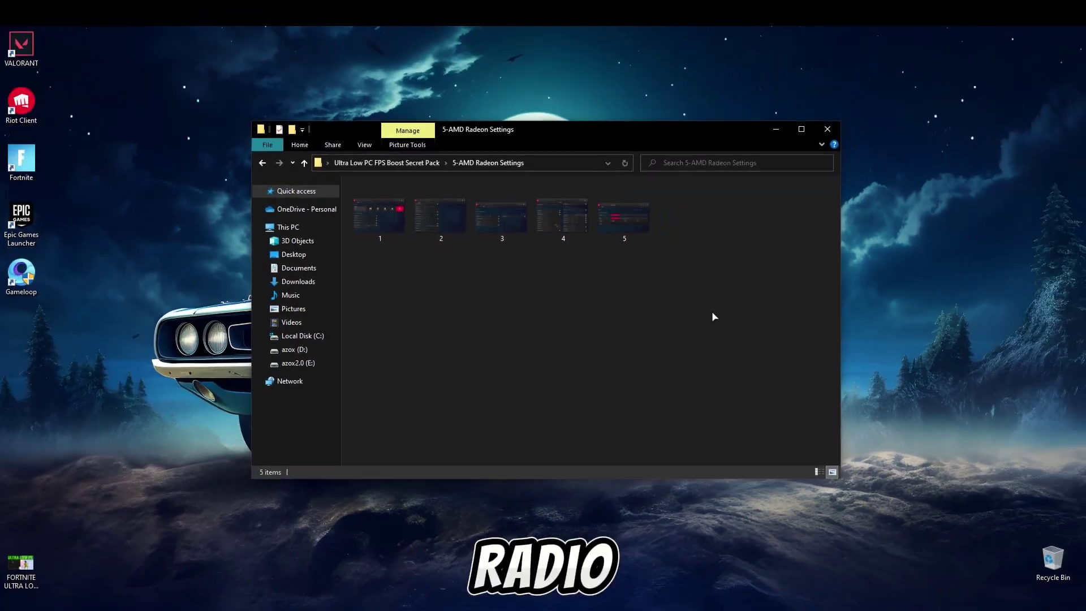
pyautogui.moveTo(776, 334); pyautogui.dragTo(385, 349)
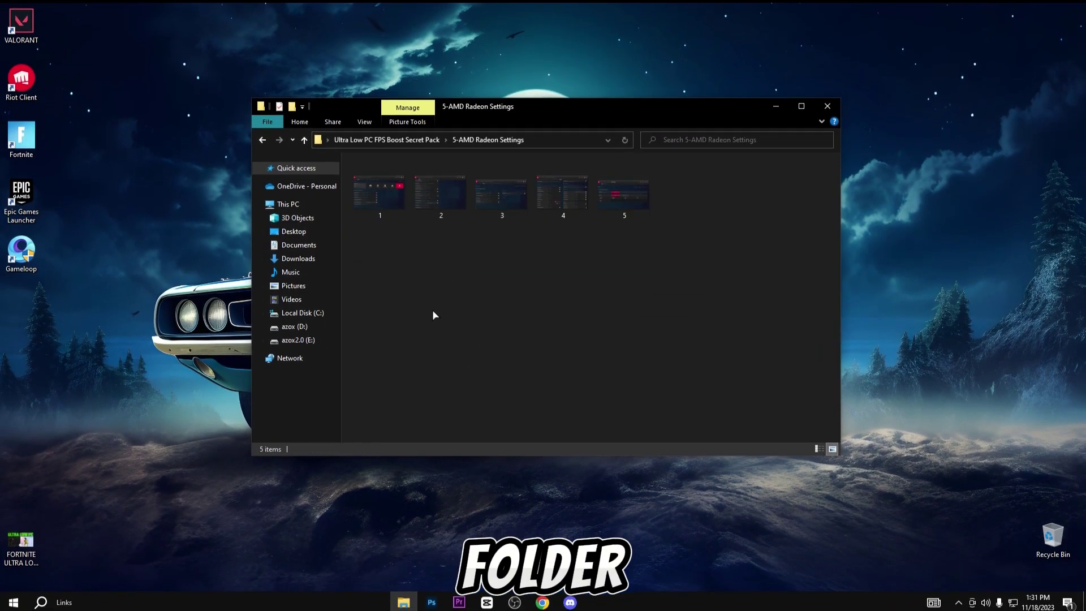
pyautogui.doubleClick(379, 190)
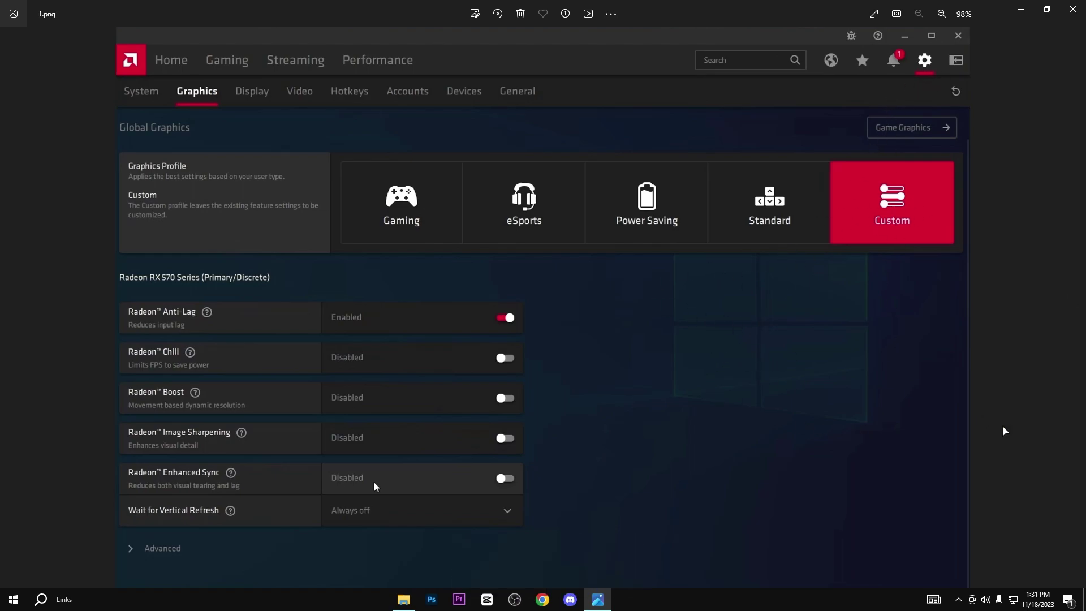
pyautogui.click(1038, 436)
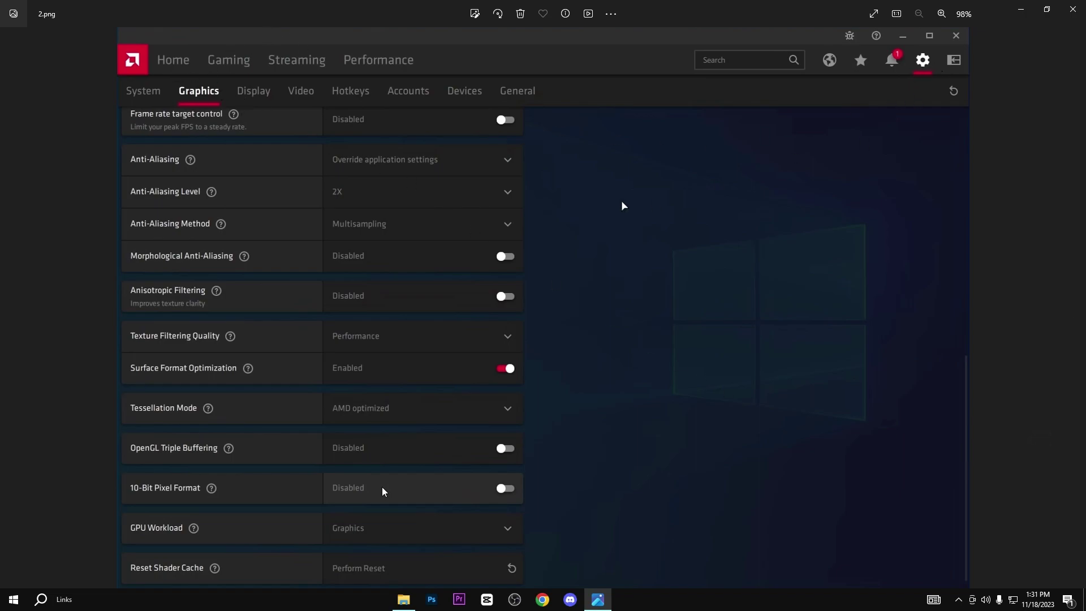
pyautogui.press('Right')
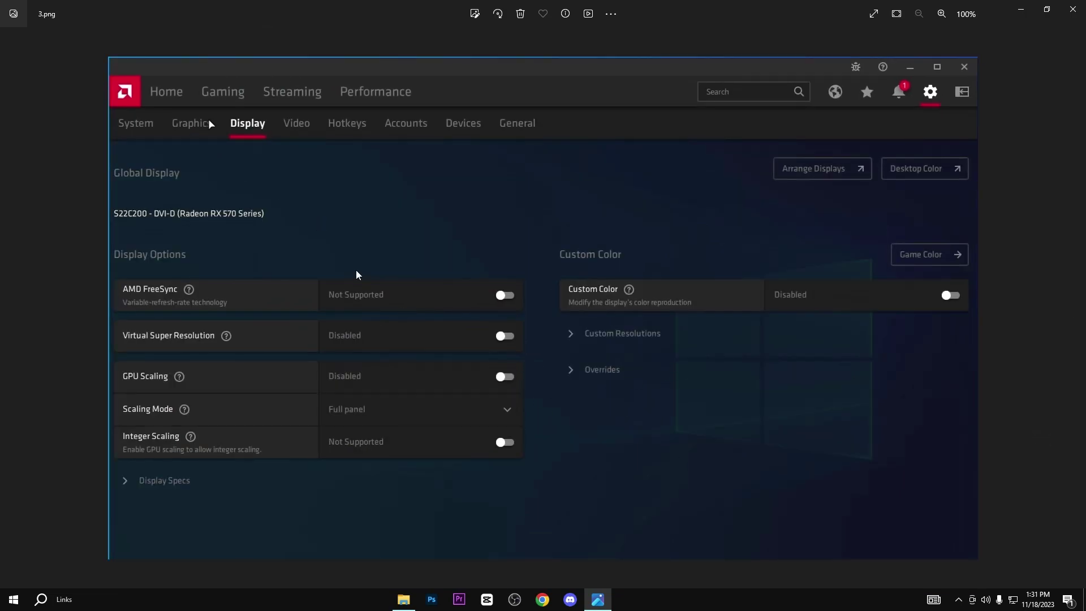
pyautogui.press('Right')
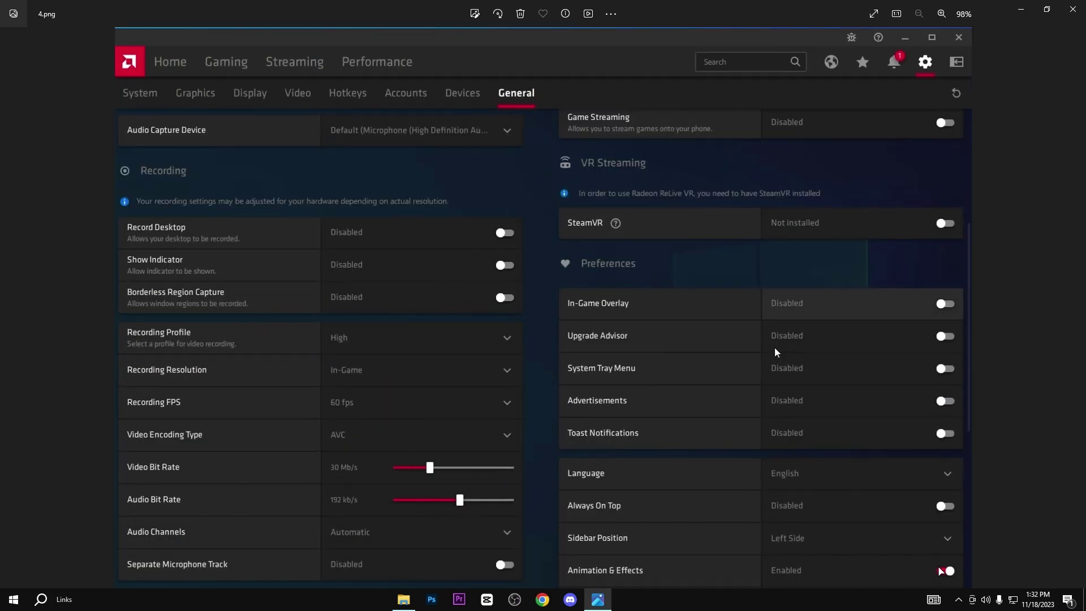
pyautogui.press('Right')
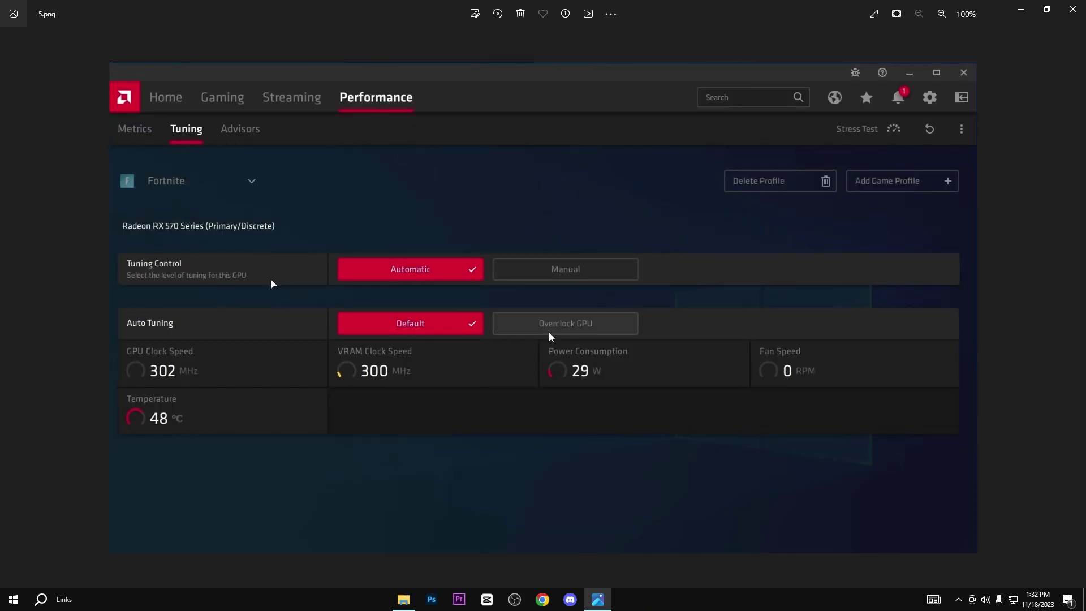
# Close the AMD screenshots, open 6-Nvidia Control Panel Setting, and view images 1 to 4.
pyautogui.click(1072, 9)
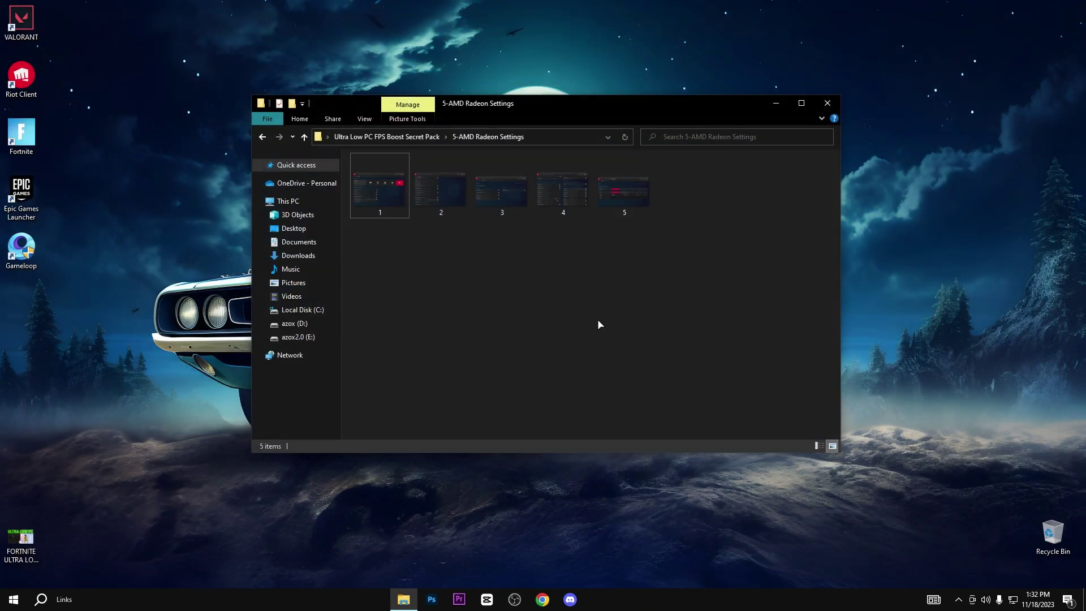
pyautogui.press('BackSpace')
pyautogui.press('Down')
pyautogui.press('Return')
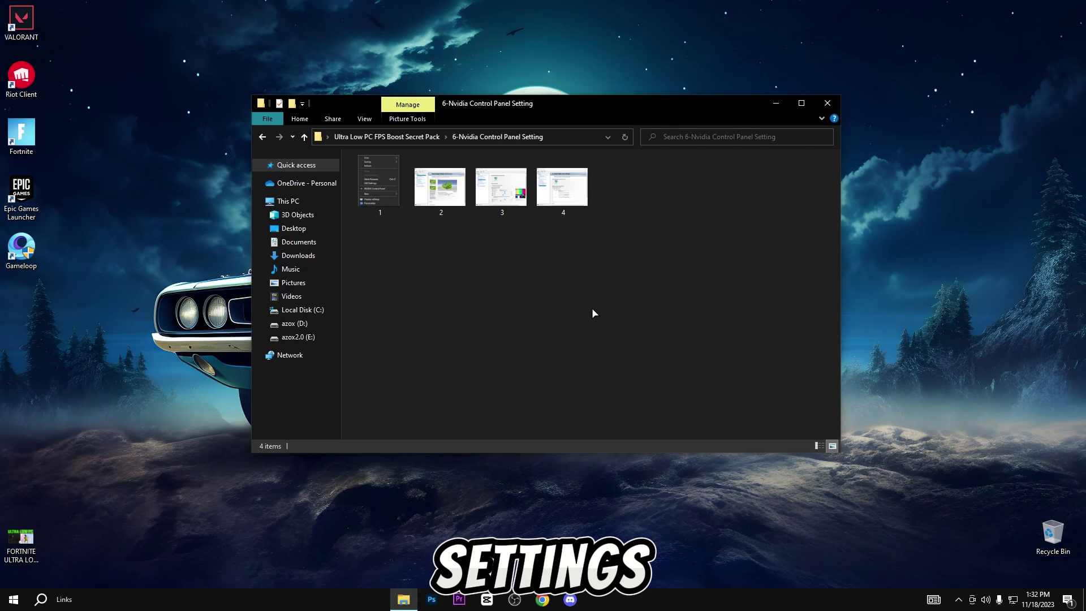
pyautogui.moveTo(637, 260); pyautogui.dragTo(347, 186)
pyautogui.click(415, 300)
pyautogui.doubleClick(369, 188)
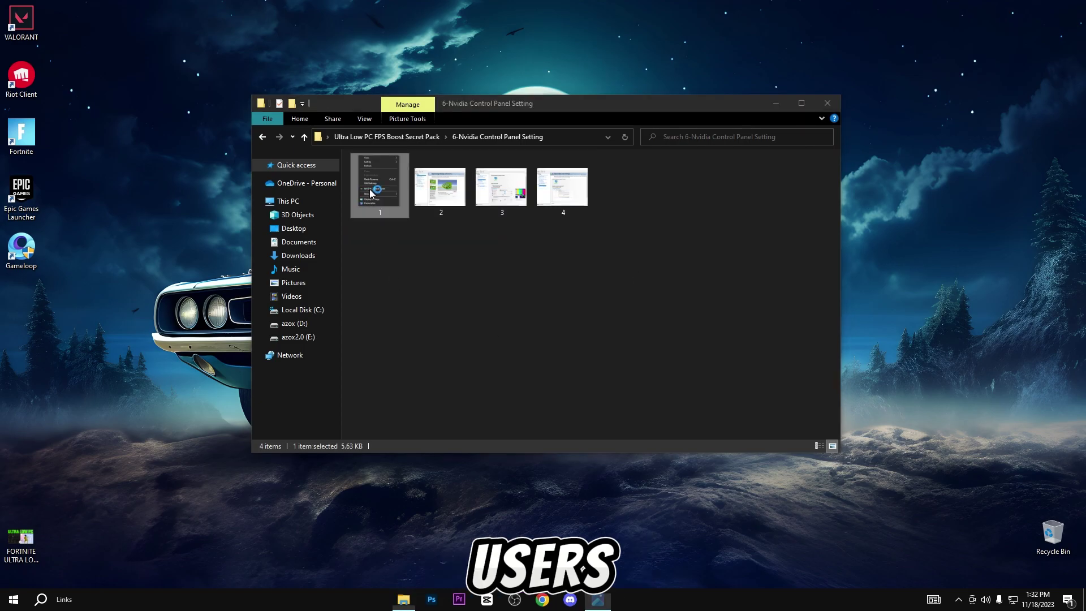
pyautogui.press('Right')
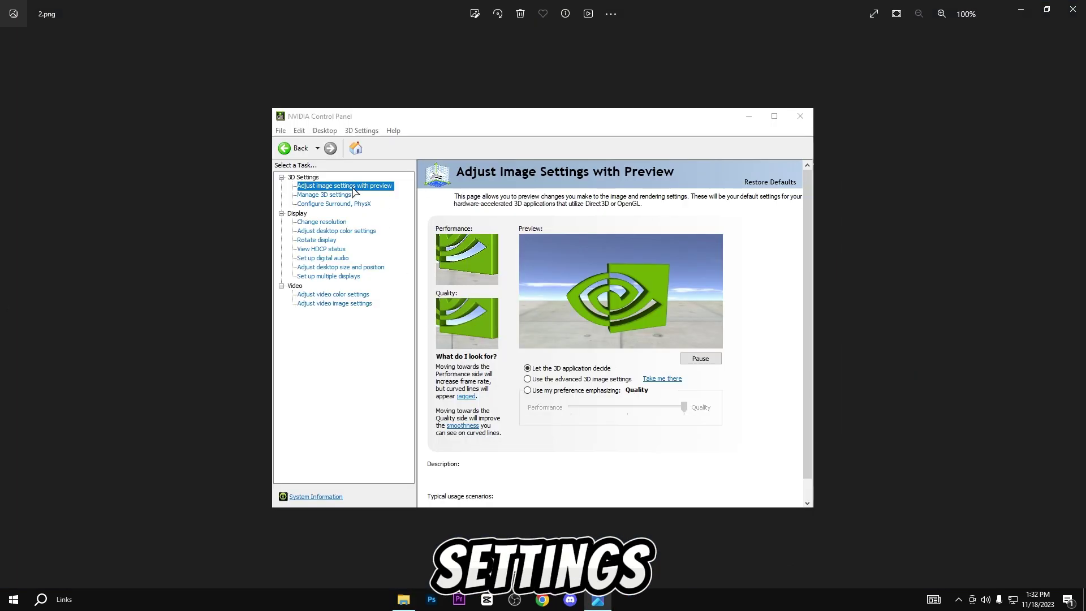
pyautogui.press('Right')
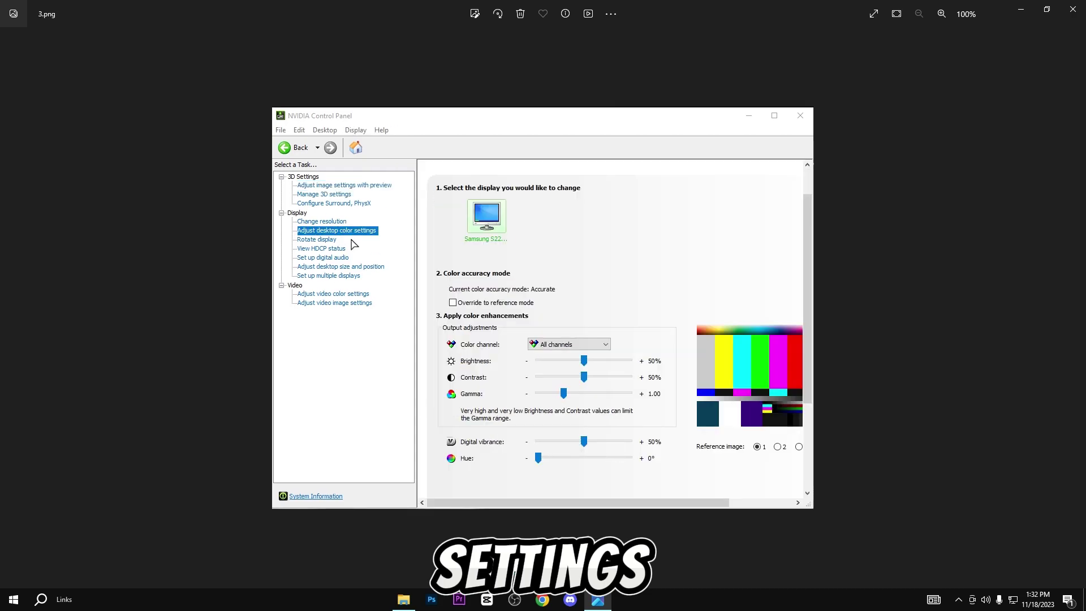
pyautogui.press('Right')
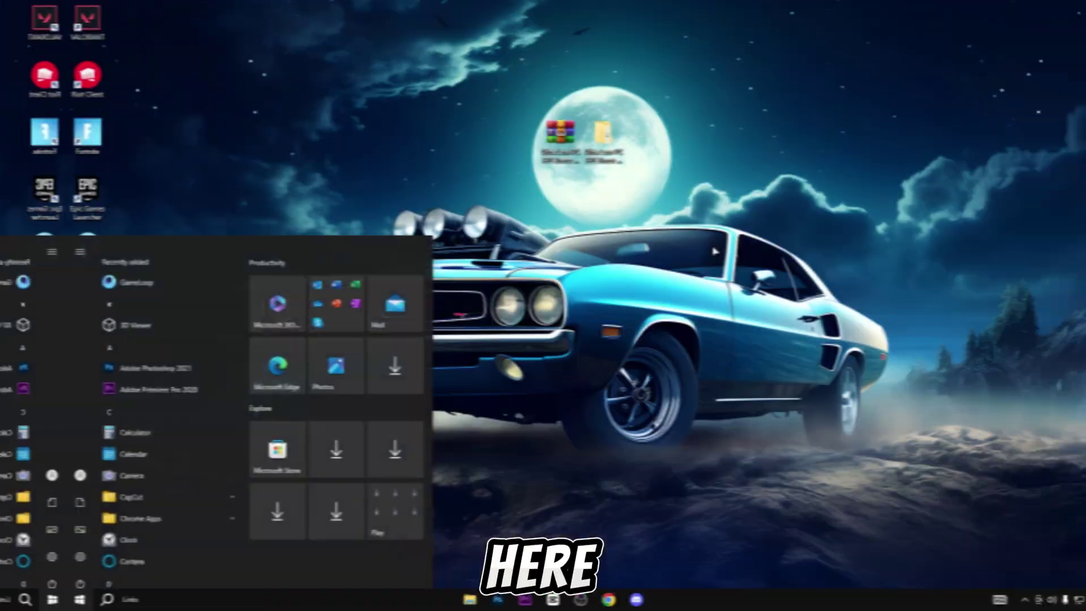
# Launch Disk Cleanup via a 'disk' search and permanently delete the checked files on C: (242 MB).
pyautogui.write('disk')
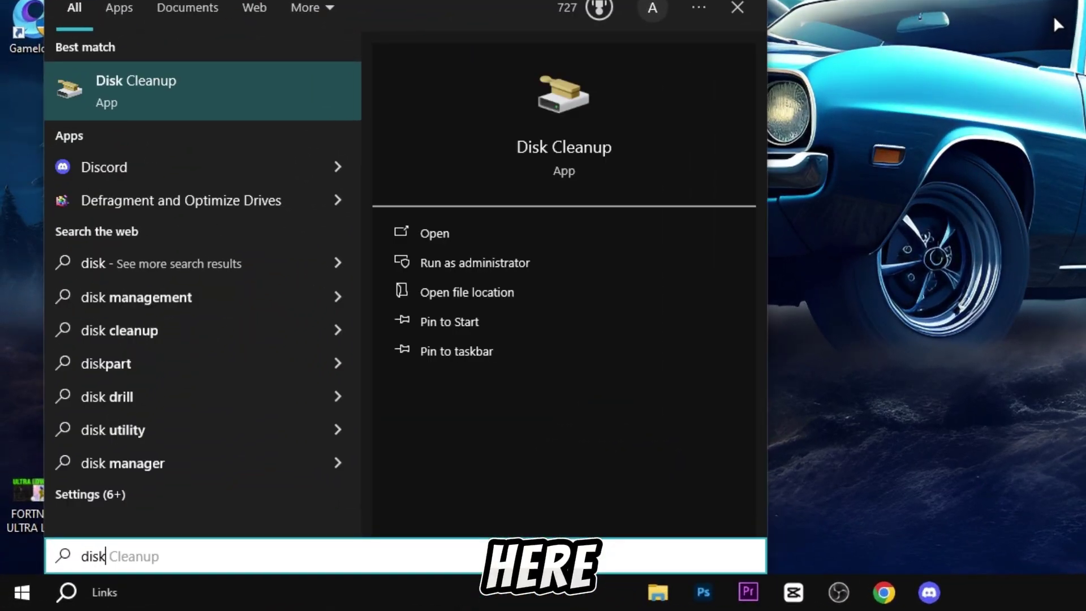
pyautogui.press('Return')
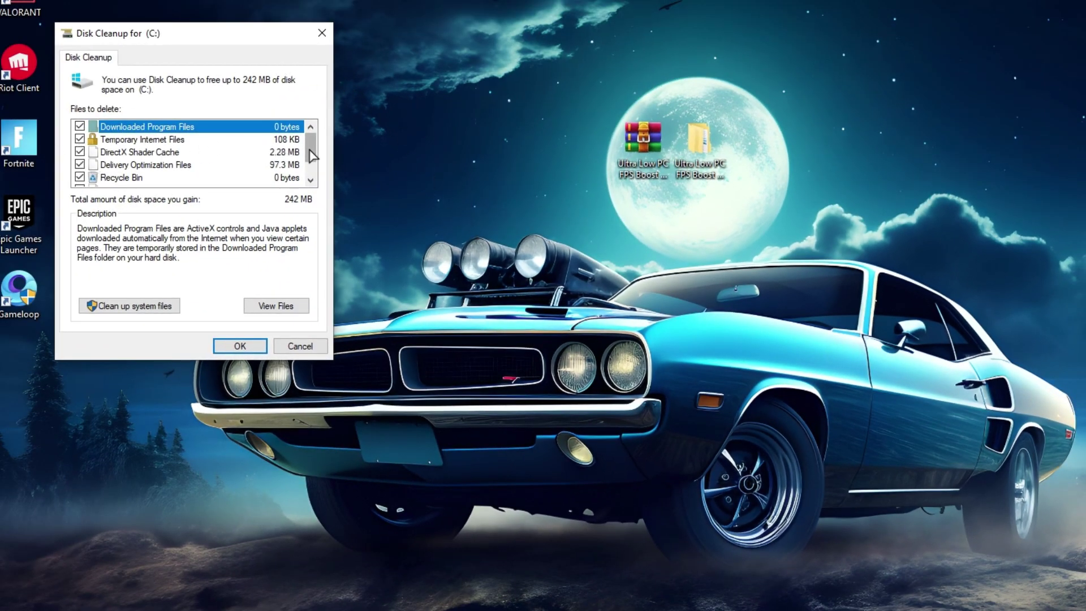
pyautogui.moveTo(311, 156); pyautogui.dragTo(310, 184)
pyautogui.click(240, 345)
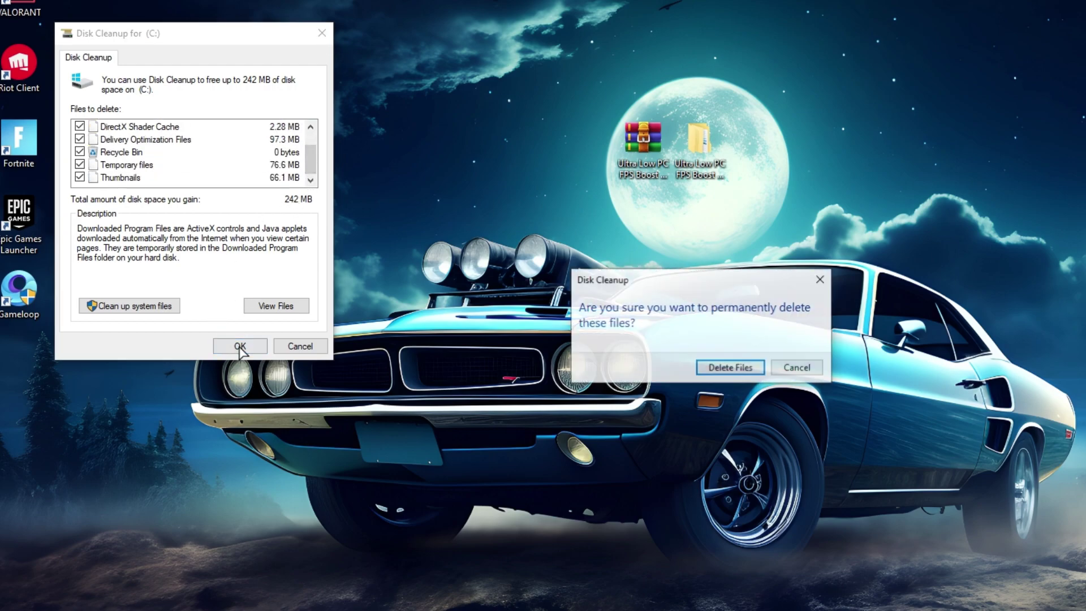
pyautogui.click(730, 367)
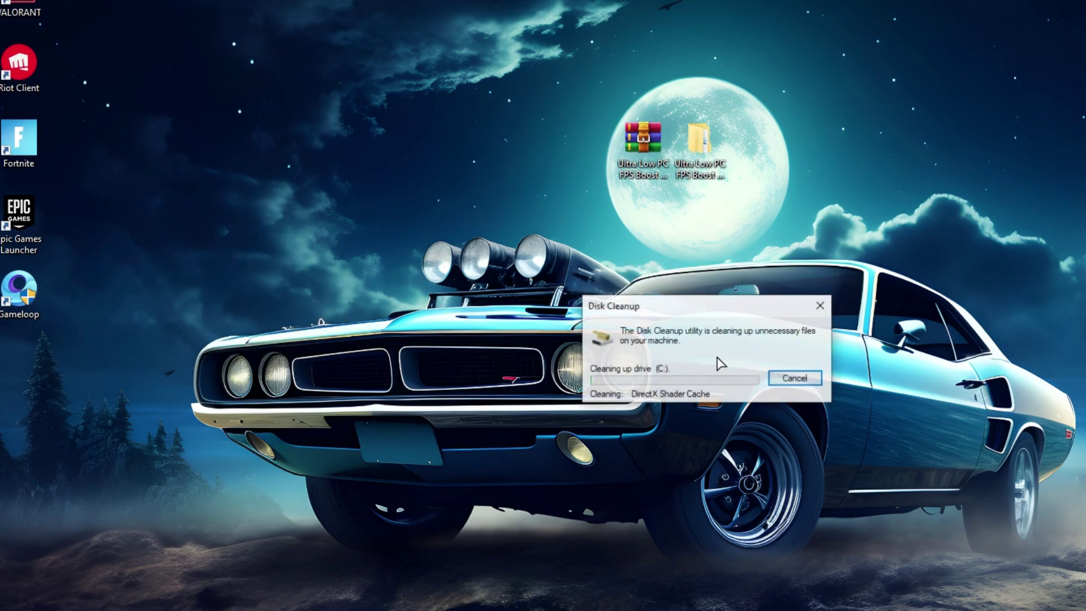